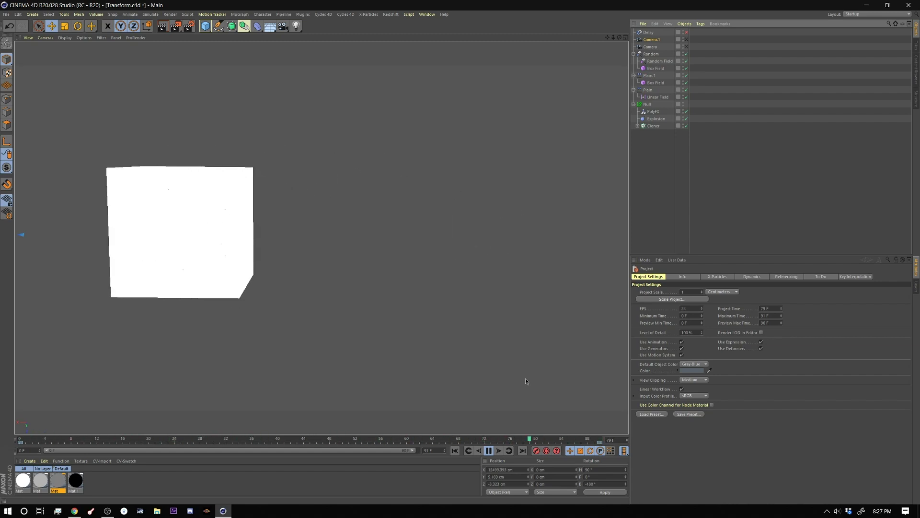
Stop the sphere-to-cube animation playback.
{"action": "key", "text": "F8"}
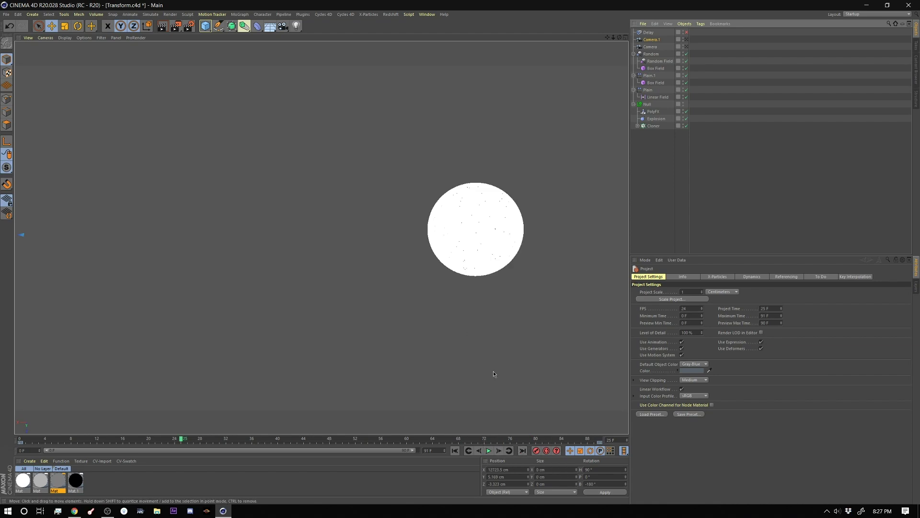
Return to frame 0, expand the Cloner to show Cube and Sphear, and select Sphear.
{"action": "left_click", "coordinate": [455, 451]}
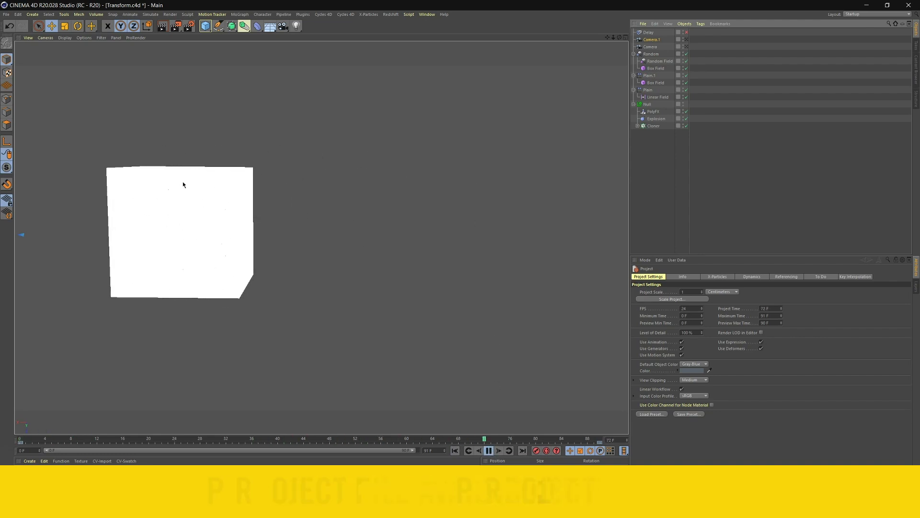
{"action": "left_click", "coordinate": [488, 450]}
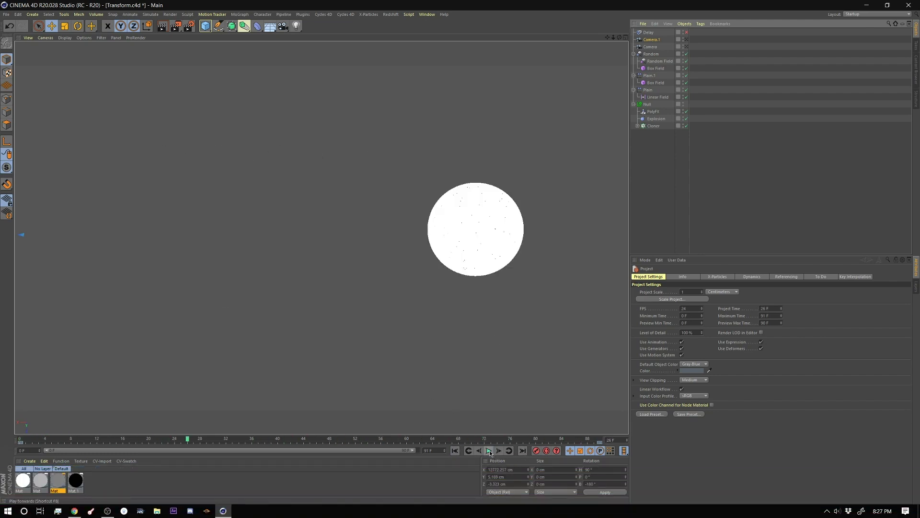
{"action": "left_click", "coordinate": [455, 450]}
{"action": "left_click", "coordinate": [638, 126]}
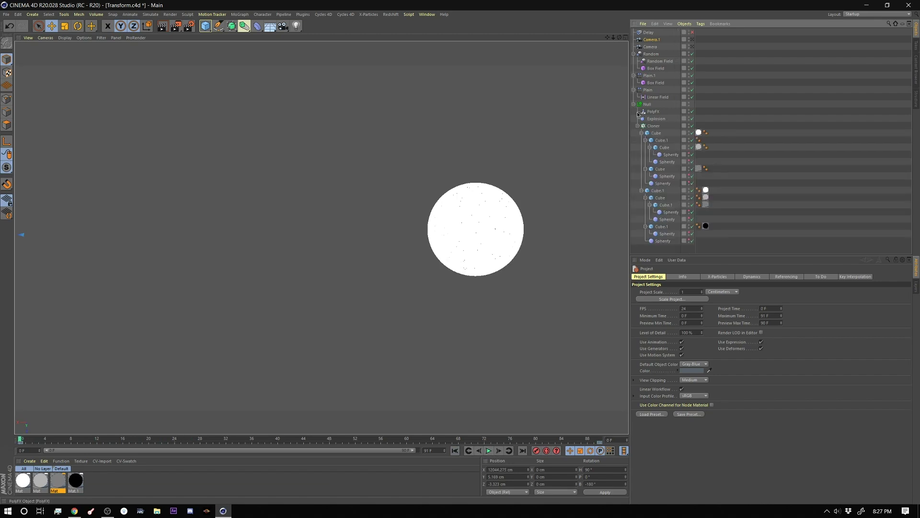
{"action": "left_click_drag", "start_coordinate": [670, 256], "coordinate": [672, 384]}
{"action": "left_click", "coordinate": [657, 191]}
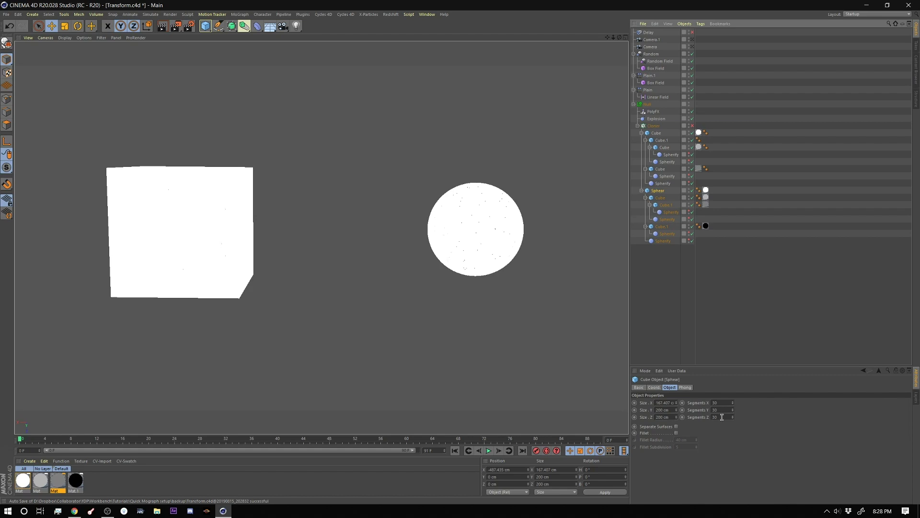
Disable the Spherify deformer under Sphear.
{"action": "left_click", "coordinate": [664, 241]}
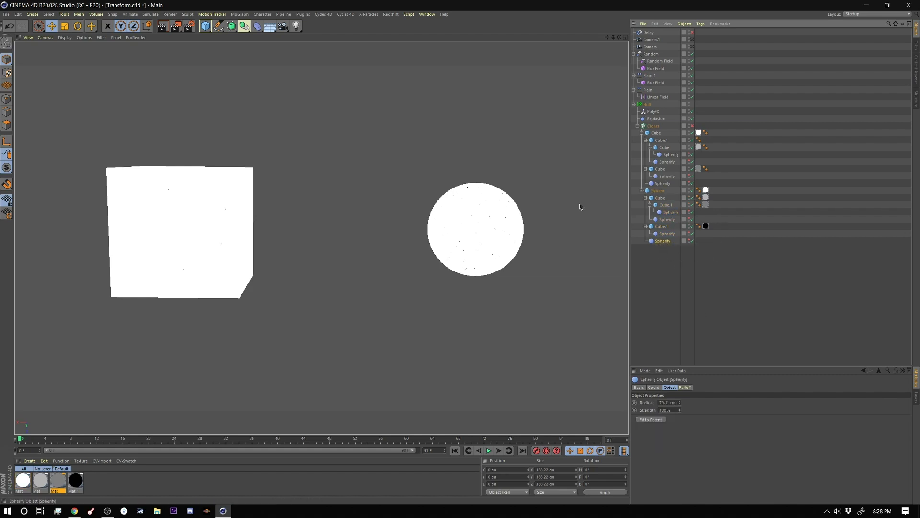
{"action": "left_click", "coordinate": [257, 27]}
{"action": "left_click", "coordinate": [692, 191]}
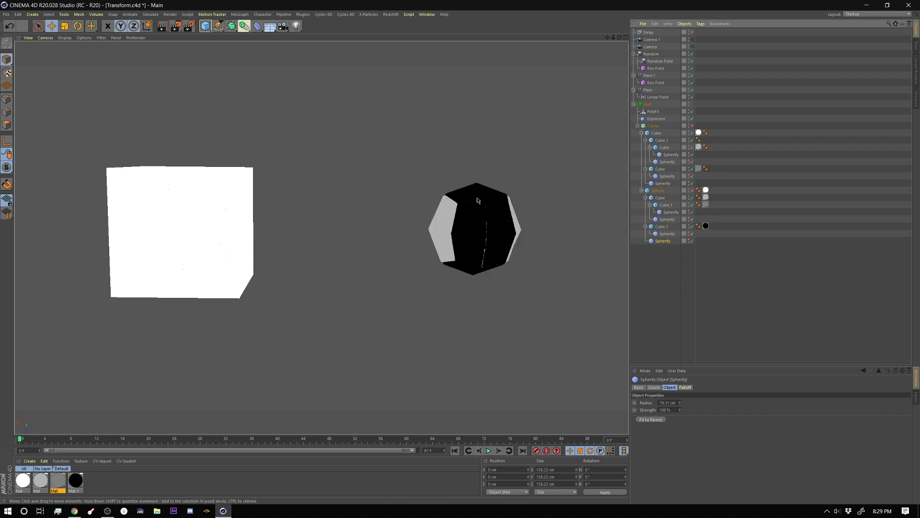
Turn off the Cube inside Sphear, check Cube.1's size, and collapse Cube.1.
{"action": "left_click", "coordinate": [660, 198]}
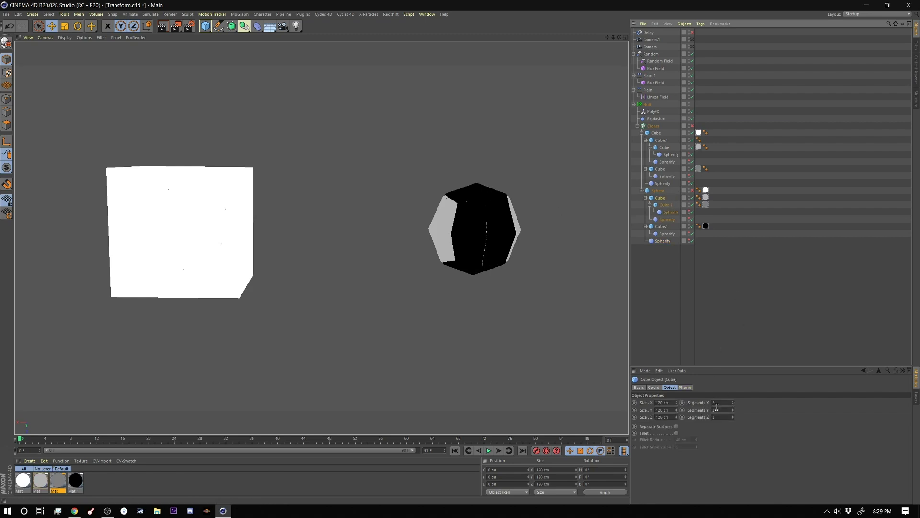
{"action": "left_click", "coordinate": [658, 191]}
{"action": "left_click", "coordinate": [661, 197]}
{"action": "left_click", "coordinate": [692, 197]}
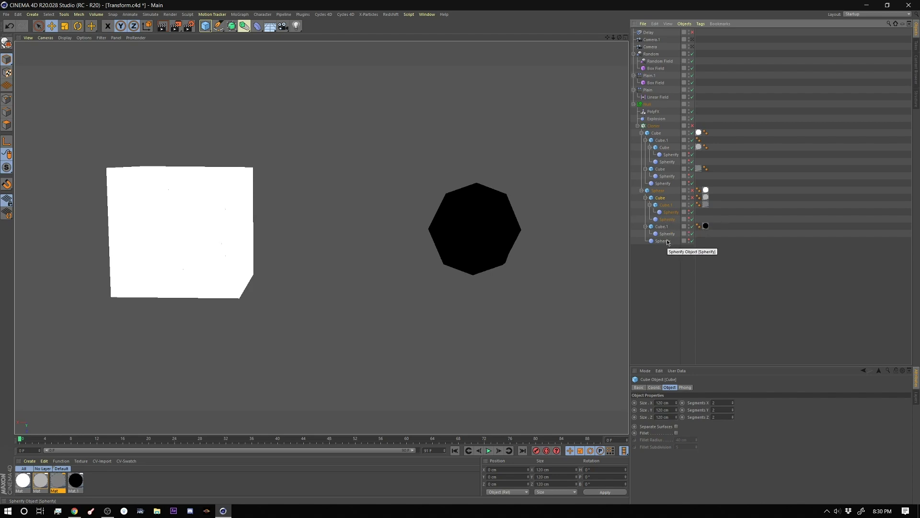
{"action": "left_click", "coordinate": [661, 207]}
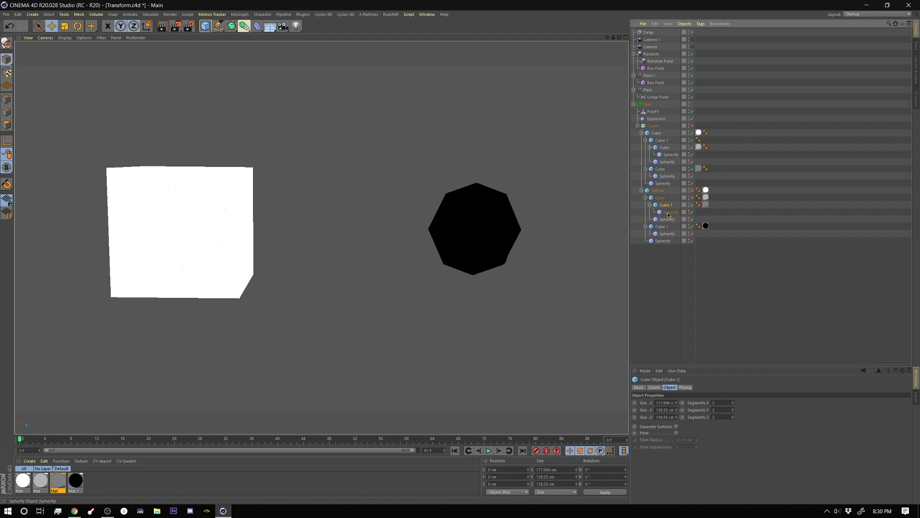
{"action": "left_click", "coordinate": [650, 205]}
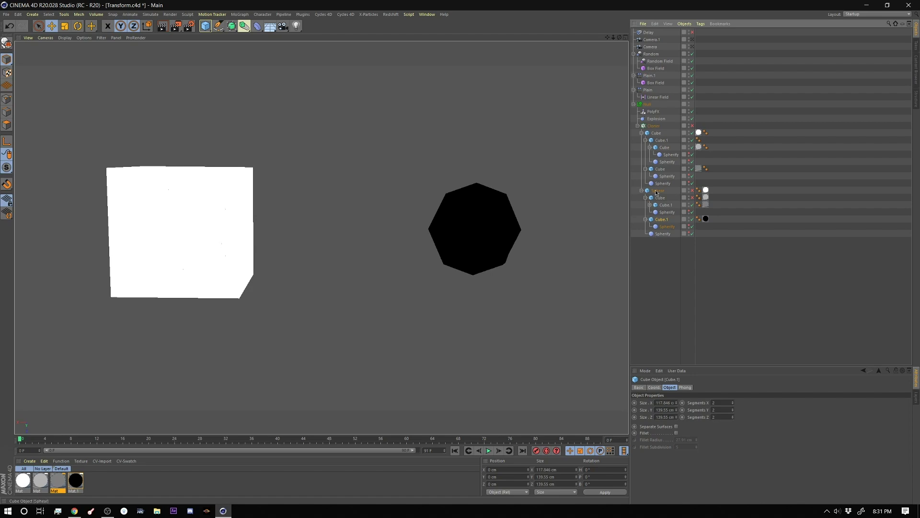
Check the Cube's Spherify radius and strength, then collapse Cube and Sphear and select the Cloner.
{"action": "left_click", "coordinate": [640, 191]}
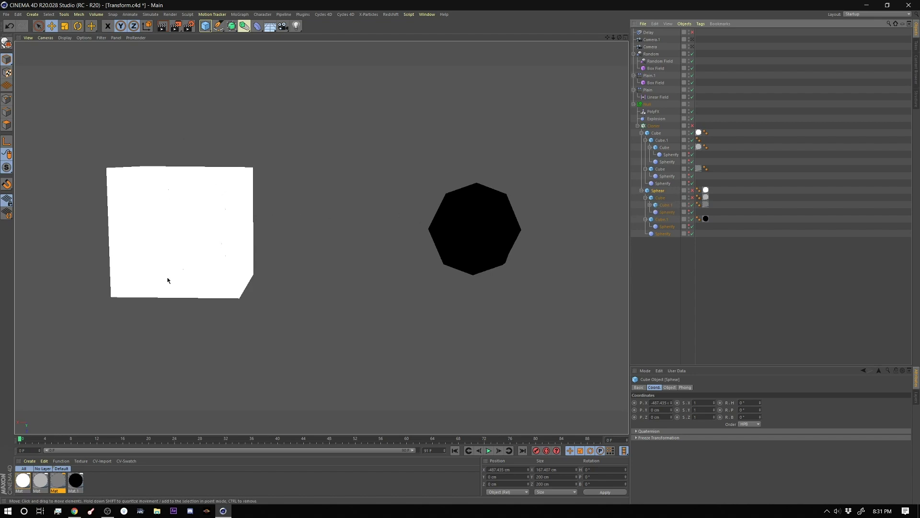
{"action": "left_click", "coordinate": [663, 183]}
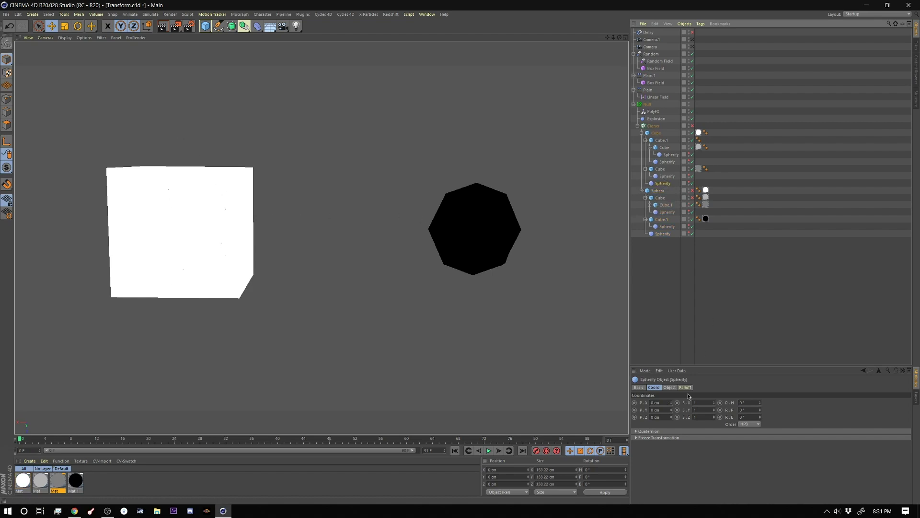
{"action": "left_click", "coordinate": [670, 388]}
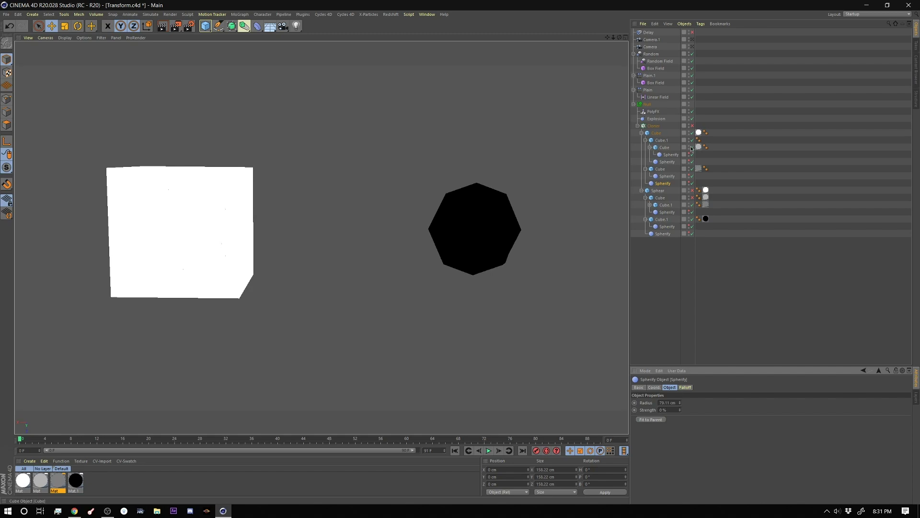
{"action": "left_click", "coordinate": [642, 134]}
{"action": "left_click", "coordinate": [641, 140]}
{"action": "left_click", "coordinate": [652, 126]}
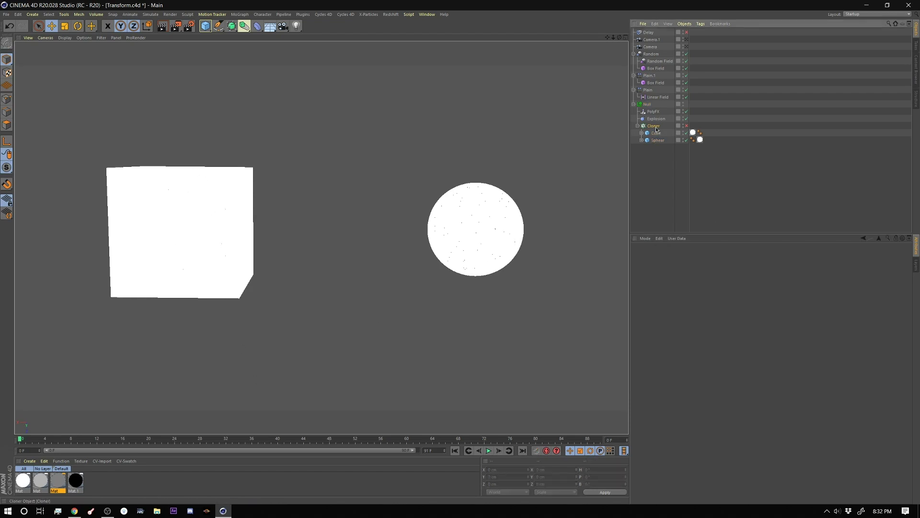
Set the viewport display filter to show All element types.
{"action": "left_click", "coordinate": [685, 127]}
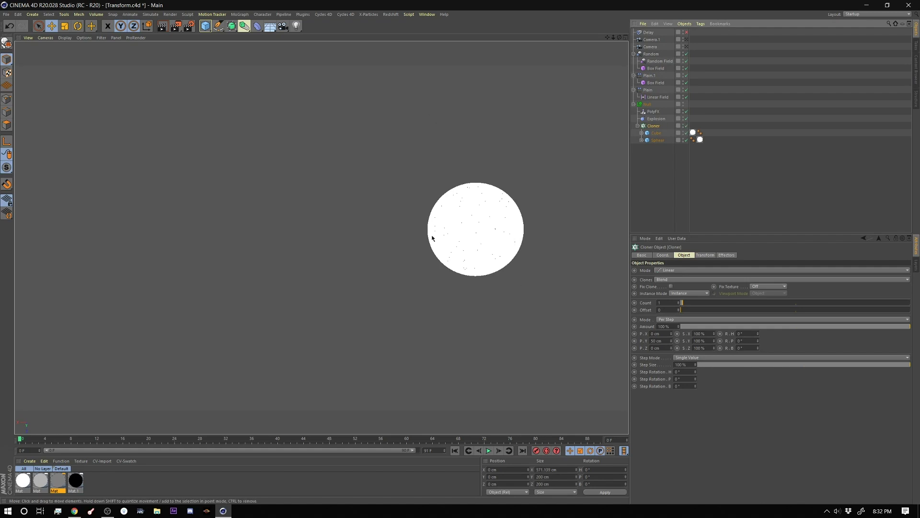
{"action": "left_click", "coordinate": [101, 38]}
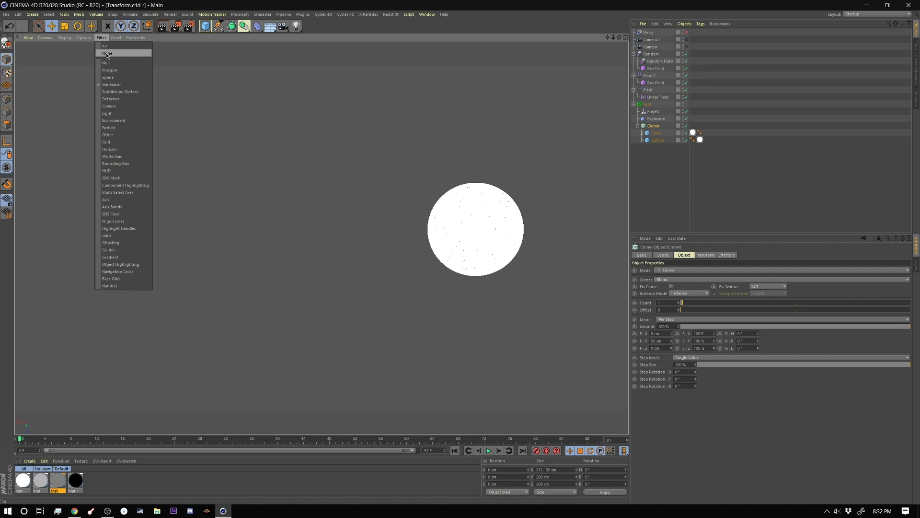
{"action": "left_click", "coordinate": [108, 45]}
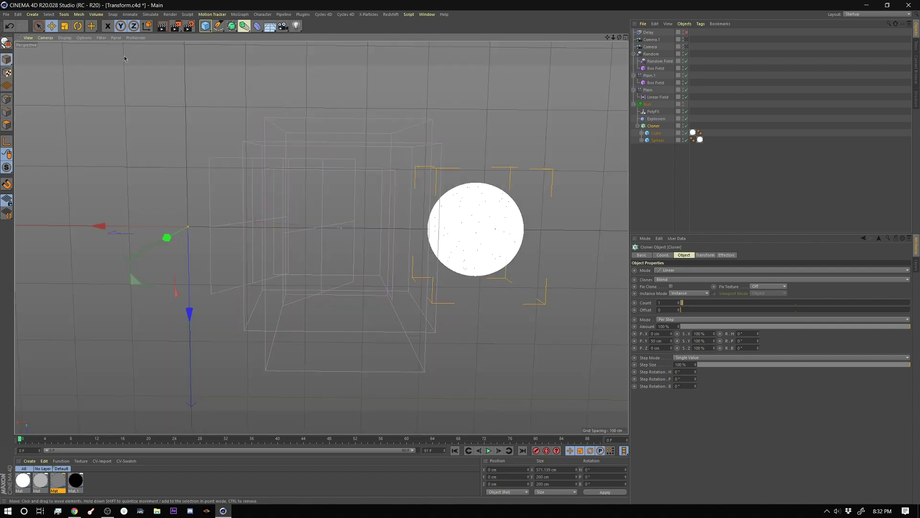
{"action": "left_click", "coordinate": [102, 38]}
Review the Cloner's effectors and the Plain effector's Linear Field falloff and parameters.
{"action": "left_click", "coordinate": [109, 224]}
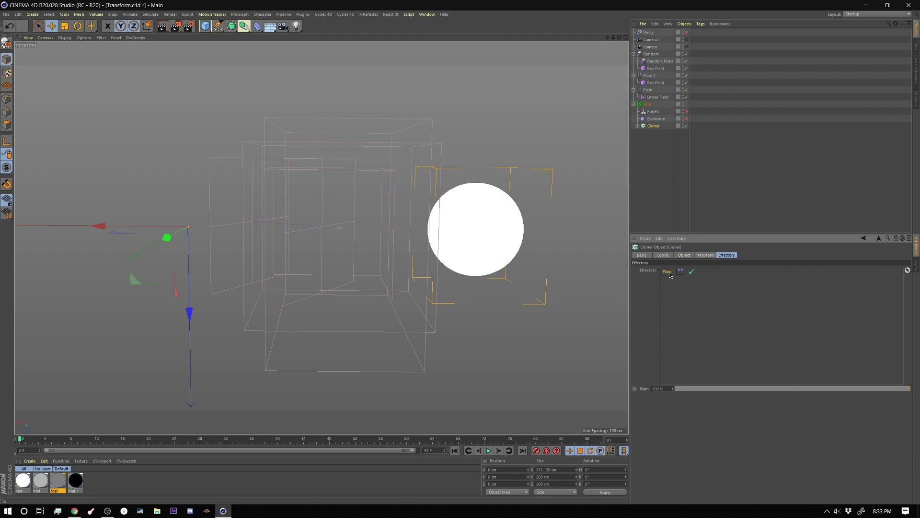
{"action": "left_click", "coordinate": [649, 90]}
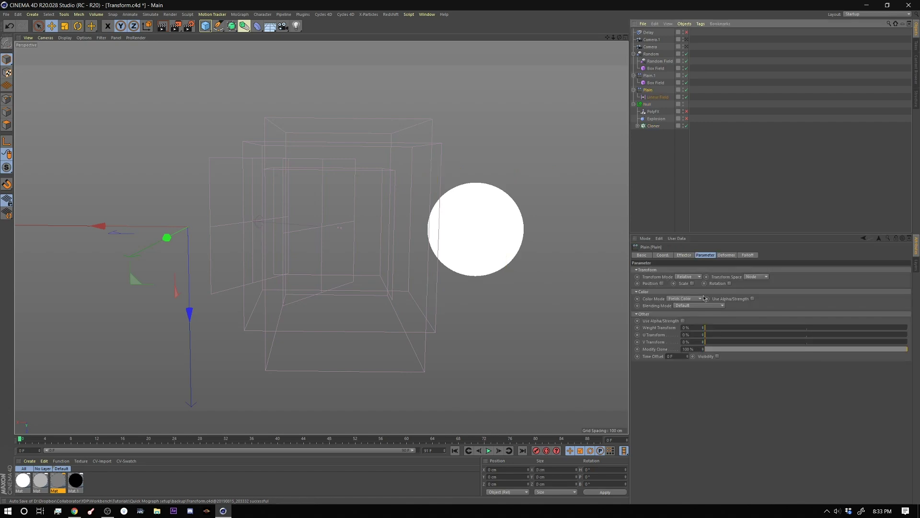
{"action": "left_click", "coordinate": [747, 255]}
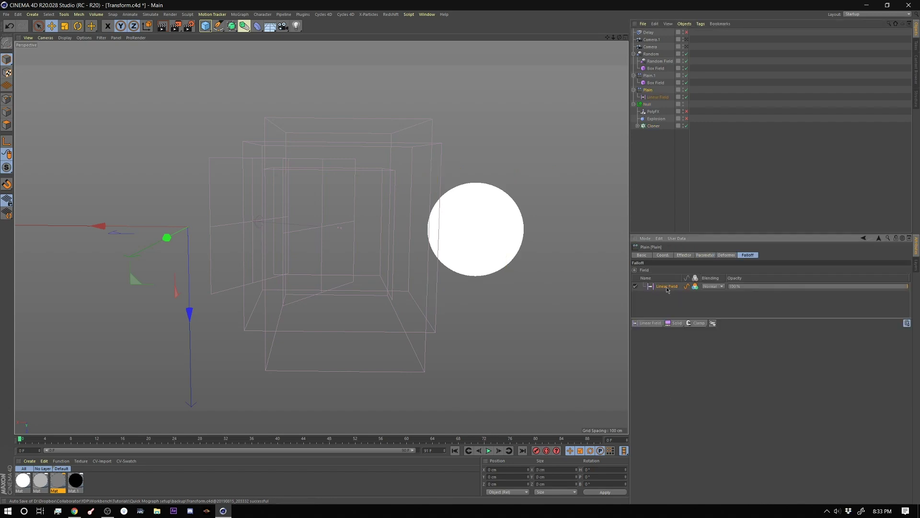
{"action": "left_click", "coordinate": [705, 254]}
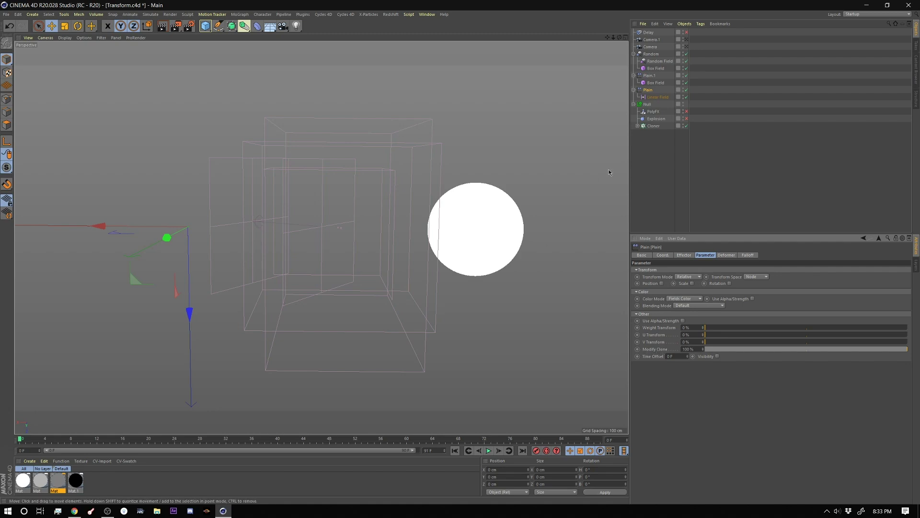
Check the cloned Cube's 270° R.H and -90° R.B, scrubbing frames 10 to 51.
{"action": "left_click_drag", "start_coordinate": [20, 440], "coordinate": [247, 469]}
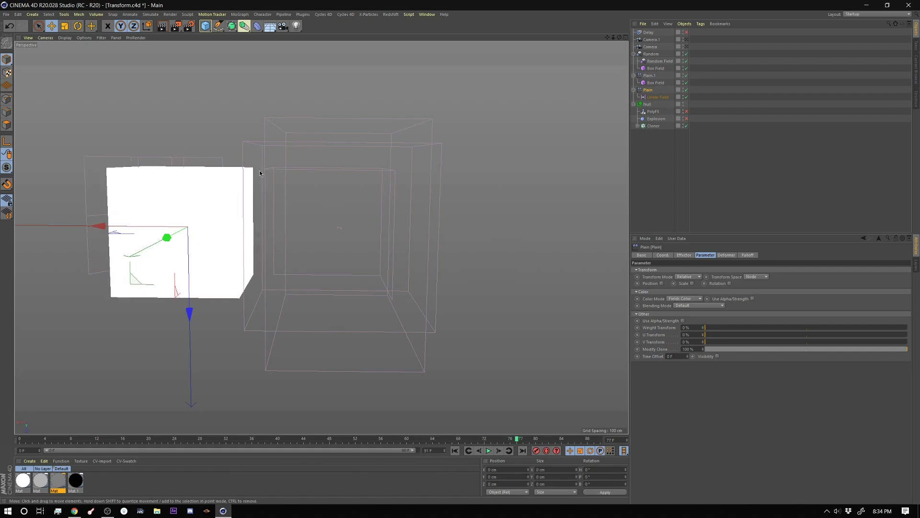
{"action": "left_click", "coordinate": [637, 125]}
{"action": "left_click", "coordinate": [656, 133]}
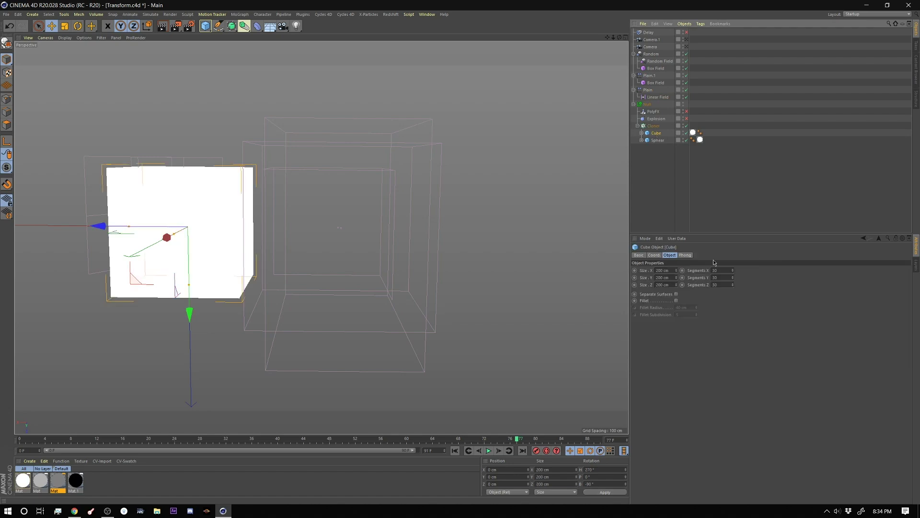
{"action": "left_click", "coordinate": [654, 255]}
{"action": "left_click_drag", "start_coordinate": [754, 270], "coordinate": [738, 285]}
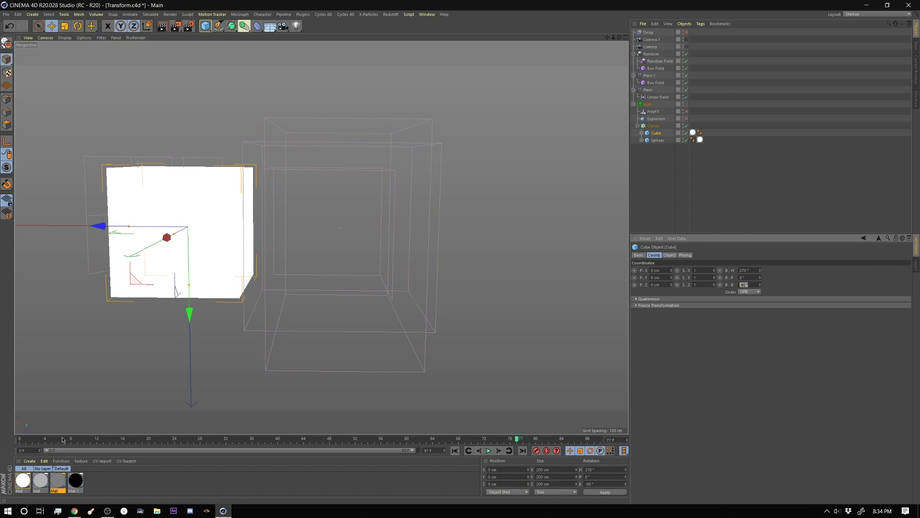
{"action": "mouse_move", "coordinate": [137, 439]}
{"action": "left_mouse_down"}
{"action": "mouse_move", "coordinate": [526, 404]}
{"action": "mouse_move", "coordinate": [131, 427]}
{"action": "left_mouse_up"}
{"action": "left_click", "coordinate": [664, 191]}
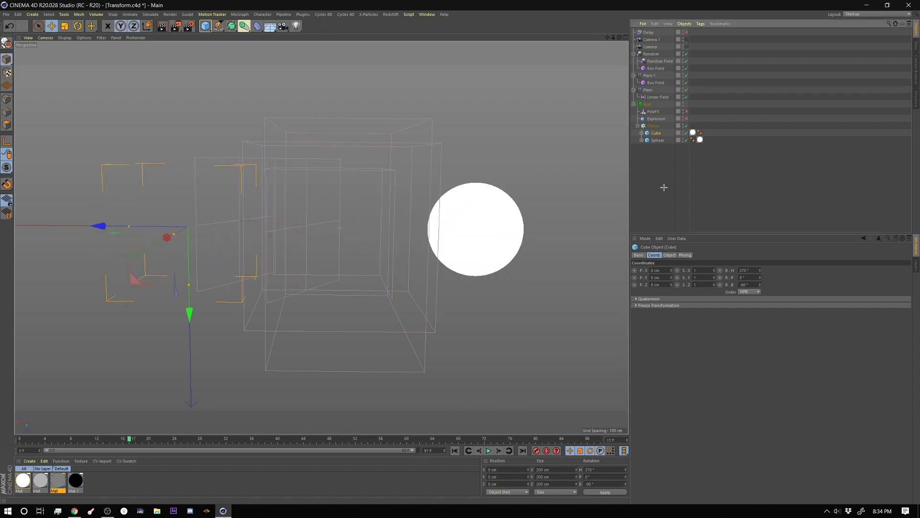
Inspect the Explosion deformer's 0.001% Strength, then select PolyFX.
{"action": "left_click", "coordinate": [663, 121]}
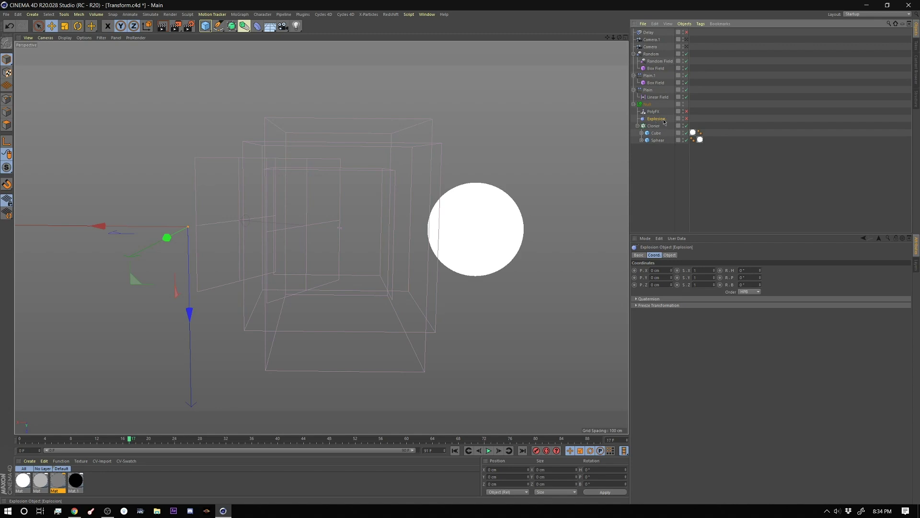
{"action": "left_click", "coordinate": [258, 26]}
{"action": "left_click", "coordinate": [669, 255]}
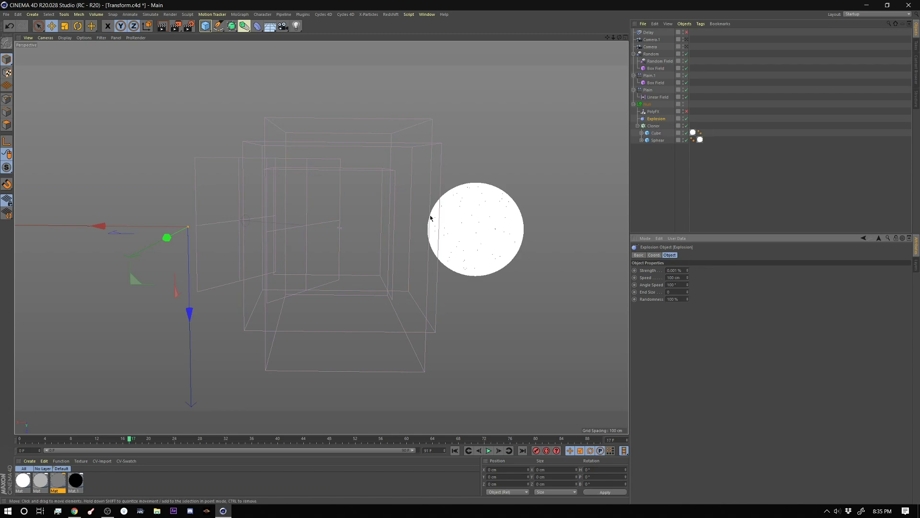
{"action": "double_click", "coordinate": [683, 270]}
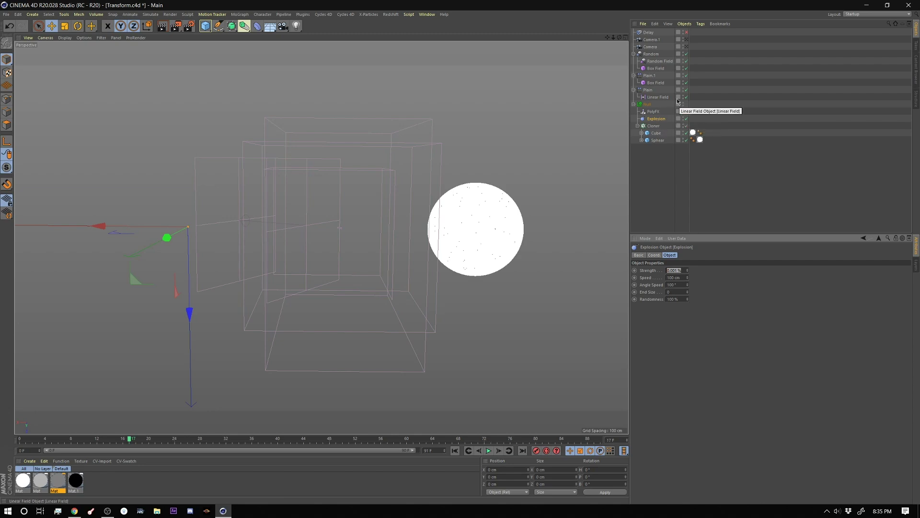
{"action": "left_click", "coordinate": [654, 113]}
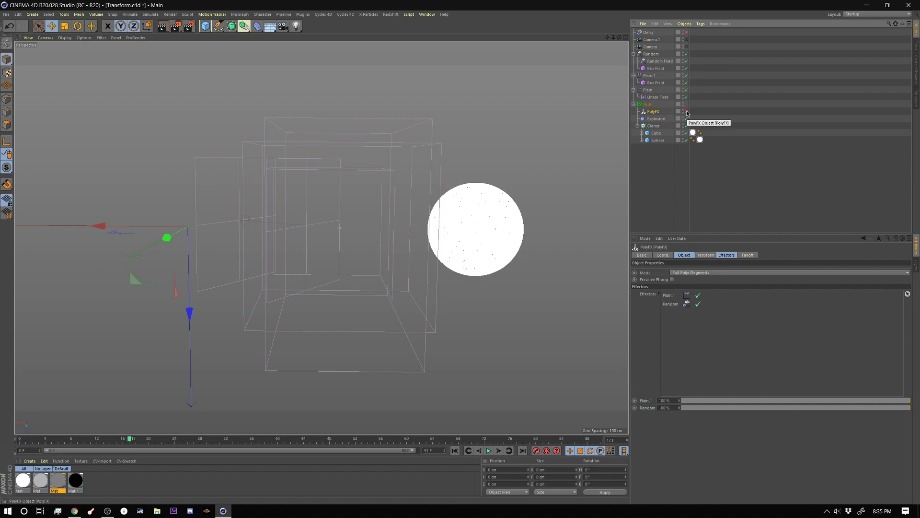
At frame 53, select Plain.1 and inspect its Y and Z position values.
{"action": "mouse_move", "coordinate": [124, 441]}
{"action": "left_mouse_down"}
{"action": "mouse_move", "coordinate": [400, 435]}
{"action": "mouse_move", "coordinate": [130, 437]}
{"action": "left_mouse_up"}
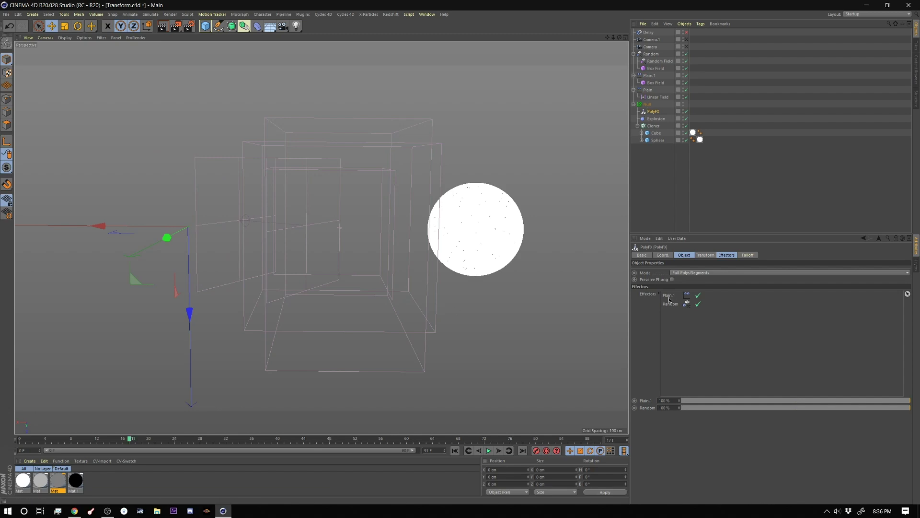
{"action": "left_click", "coordinate": [650, 77]}
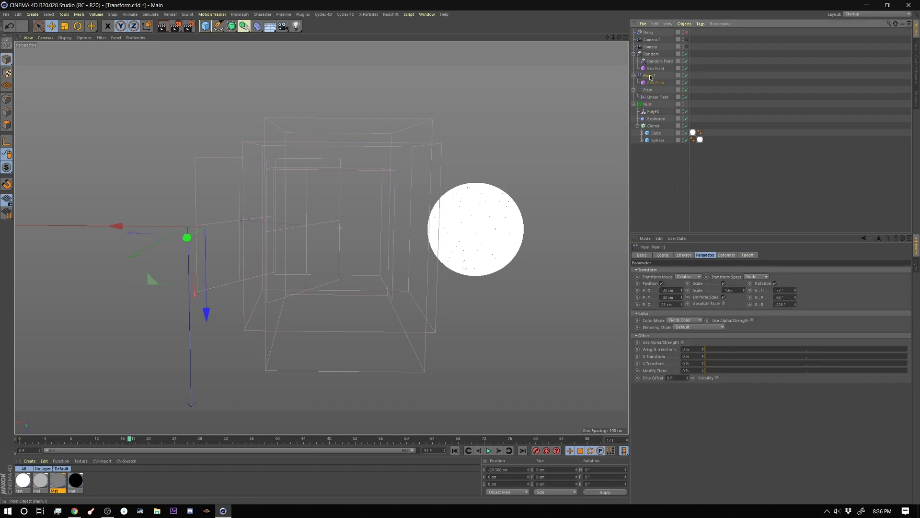
{"action": "double_click", "coordinate": [669, 297]}
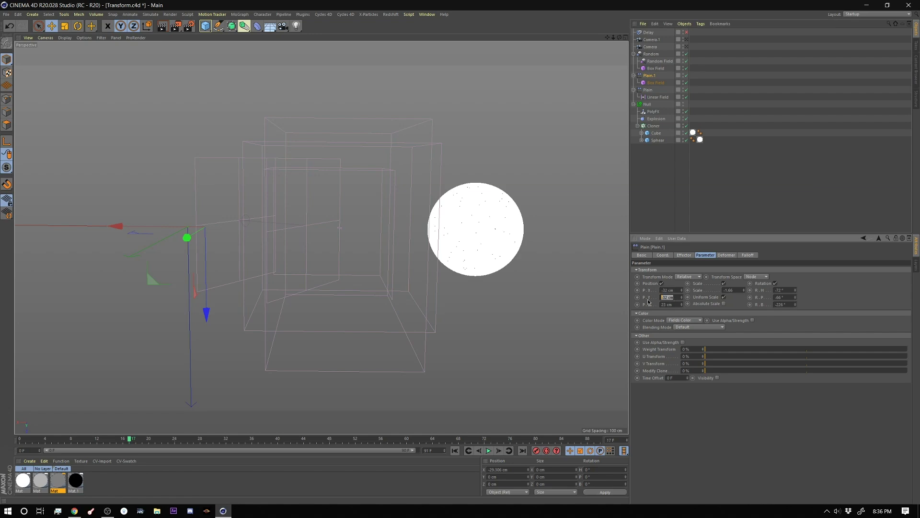
{"action": "key", "text": "Tab"}
Inspect Plain.1's Box Field falloff and its Curve remapping.
{"action": "left_click", "coordinate": [748, 255]}
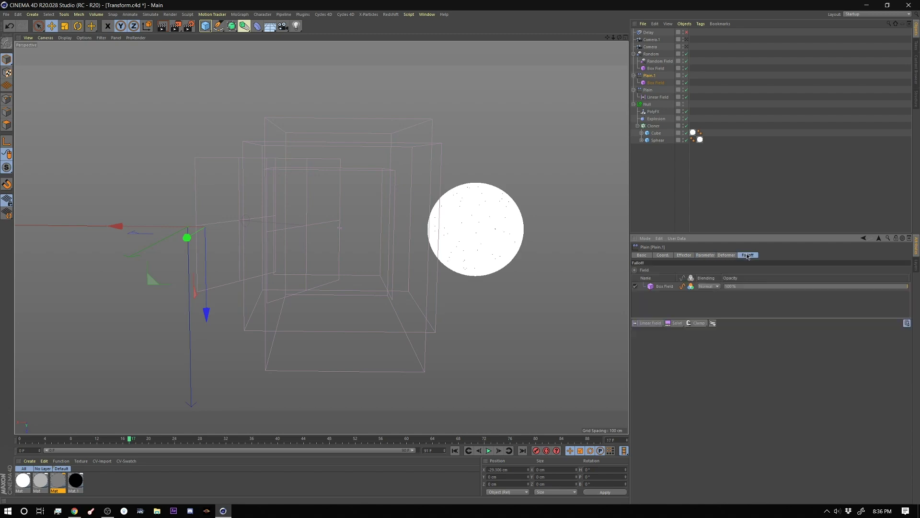
{"action": "double_click", "coordinate": [659, 287]}
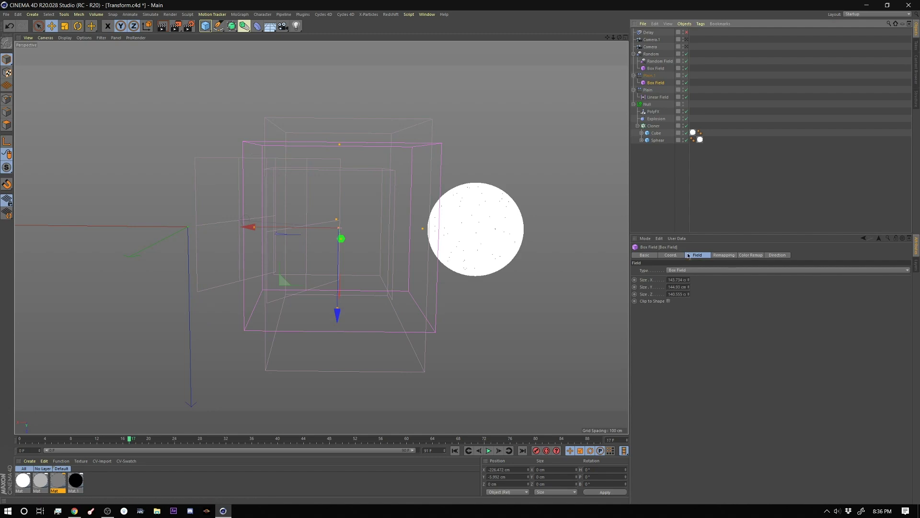
{"action": "left_click", "coordinate": [723, 255]}
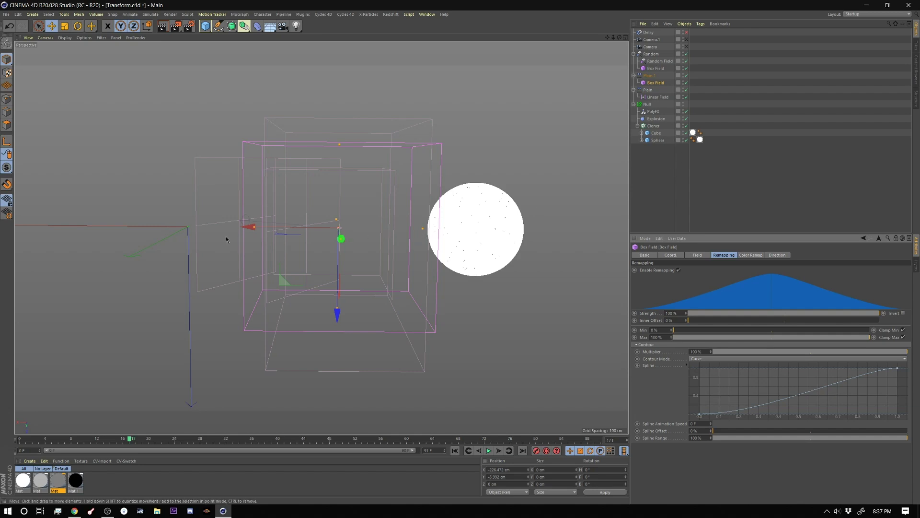
{"action": "left_click", "coordinate": [650, 75]}
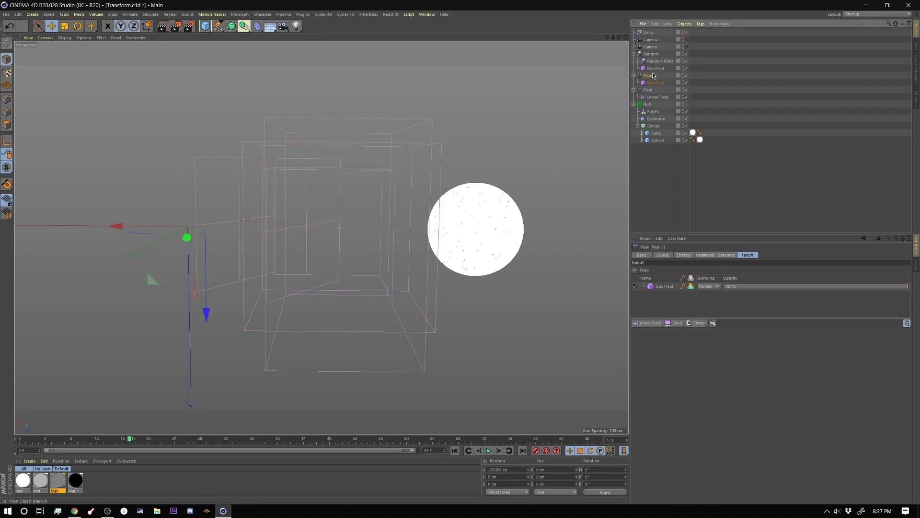
Inspect the Random effector's Random Field noise and transform, scrubbing to frame 52.
{"action": "left_click", "coordinate": [651, 54]}
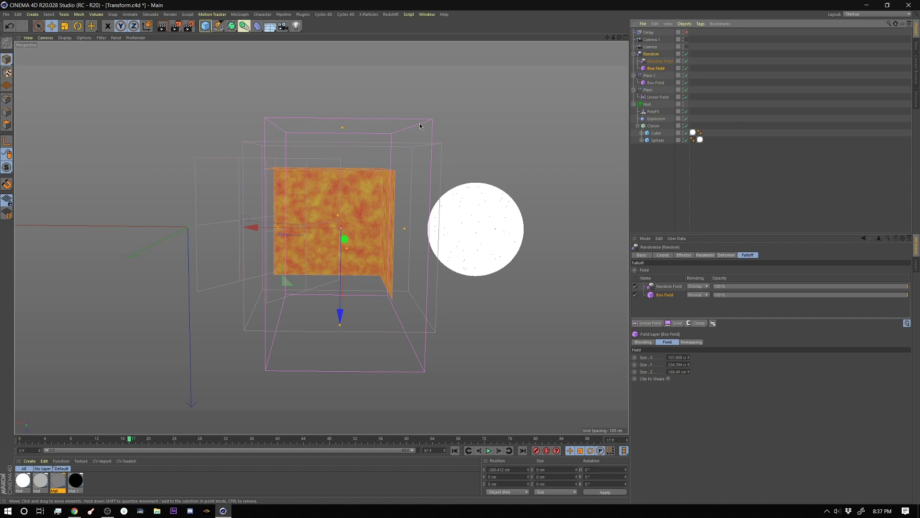
{"action": "left_click", "coordinate": [669, 287]}
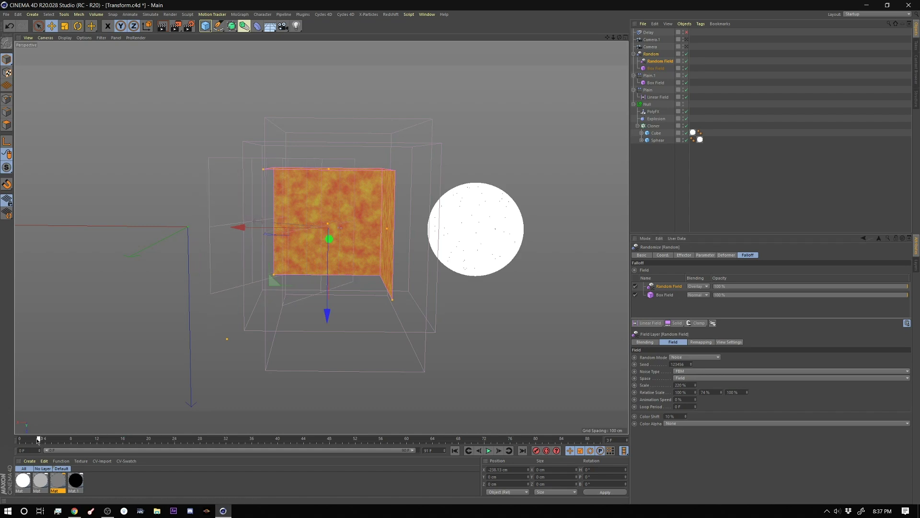
{"action": "left_click_drag", "start_coordinate": [100, 438], "coordinate": [355, 440]}
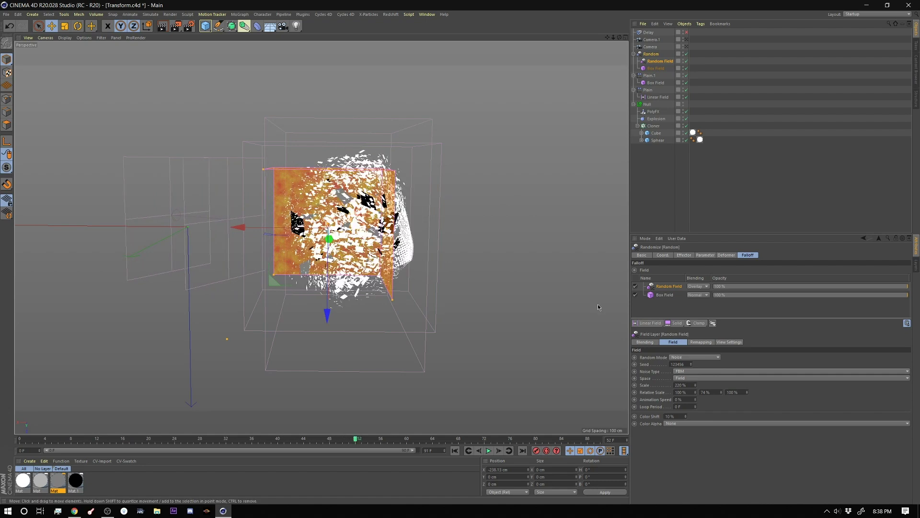
{"action": "left_click", "coordinate": [656, 54]}
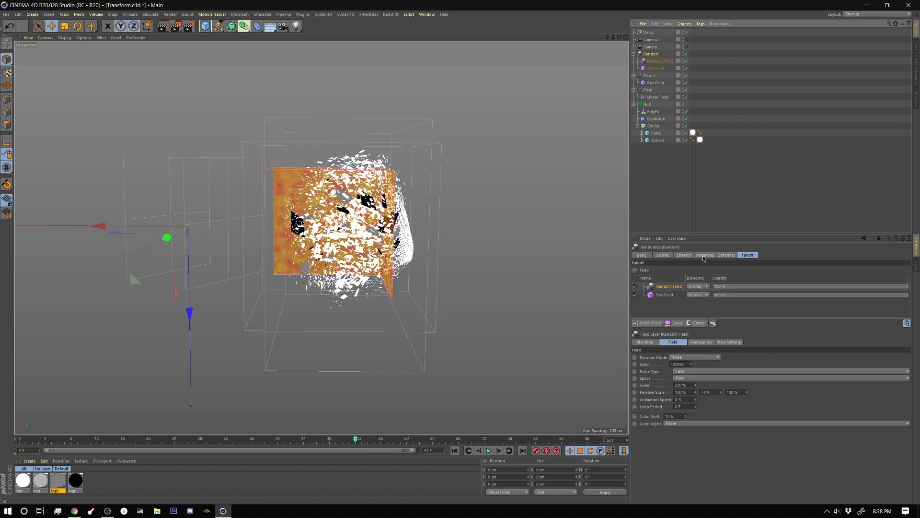
{"action": "left_click", "coordinate": [704, 255]}
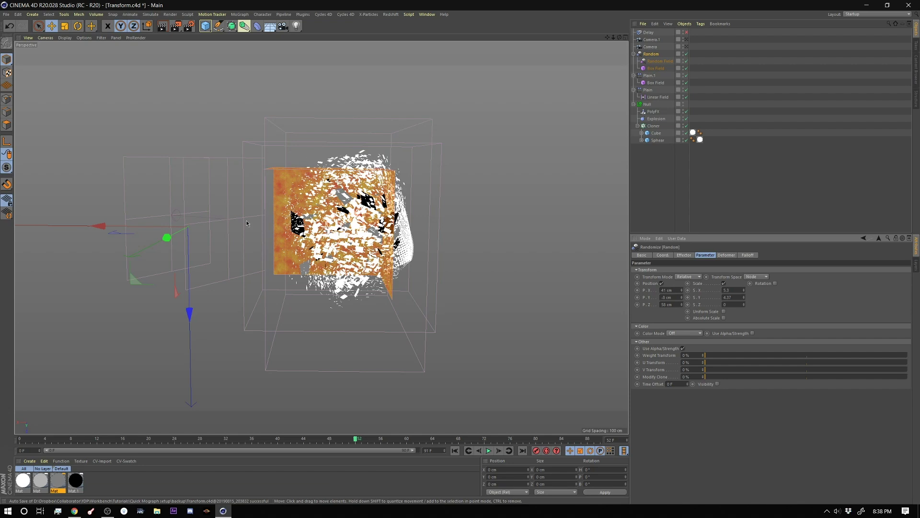
Check PolyFX's effectors and Box Field falloff, then play the shatter and stop at frame 52.
{"action": "left_click", "coordinate": [653, 111]}
{"action": "left_click", "coordinate": [726, 255]}
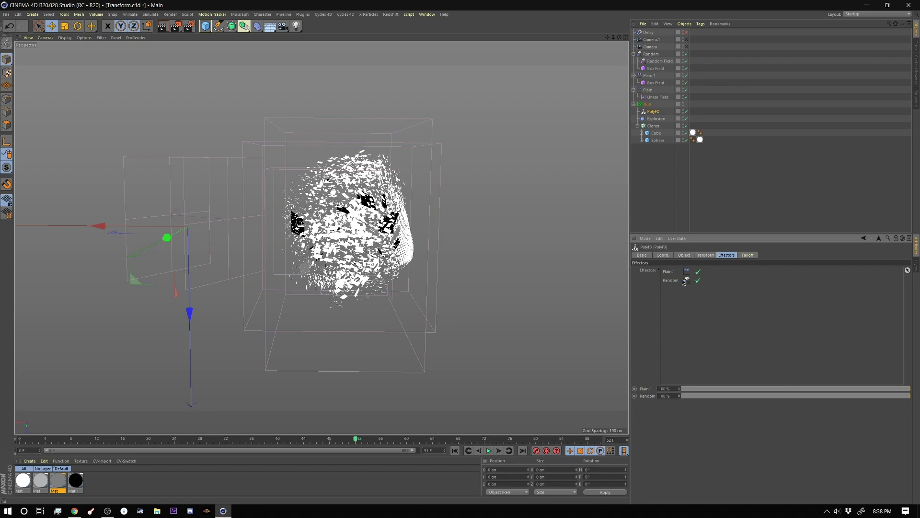
{"action": "left_click", "coordinate": [748, 255]}
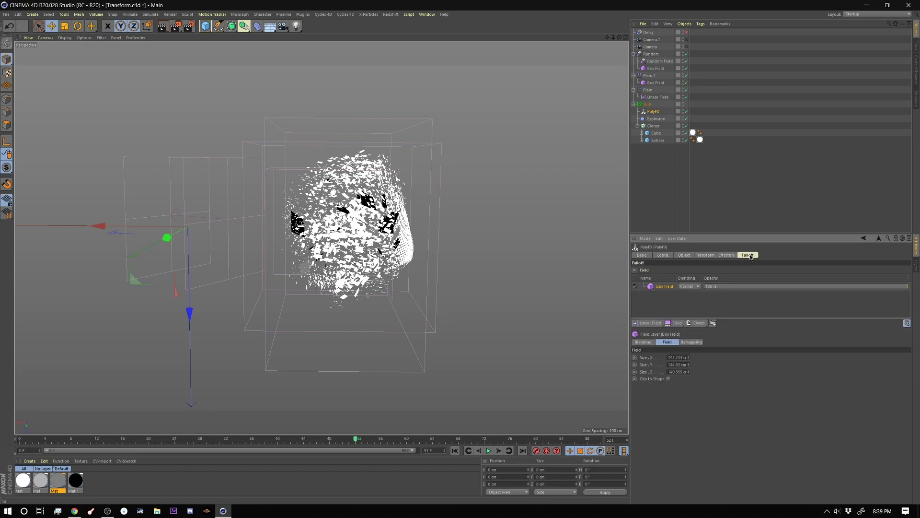
{"action": "left_click", "coordinate": [665, 286]}
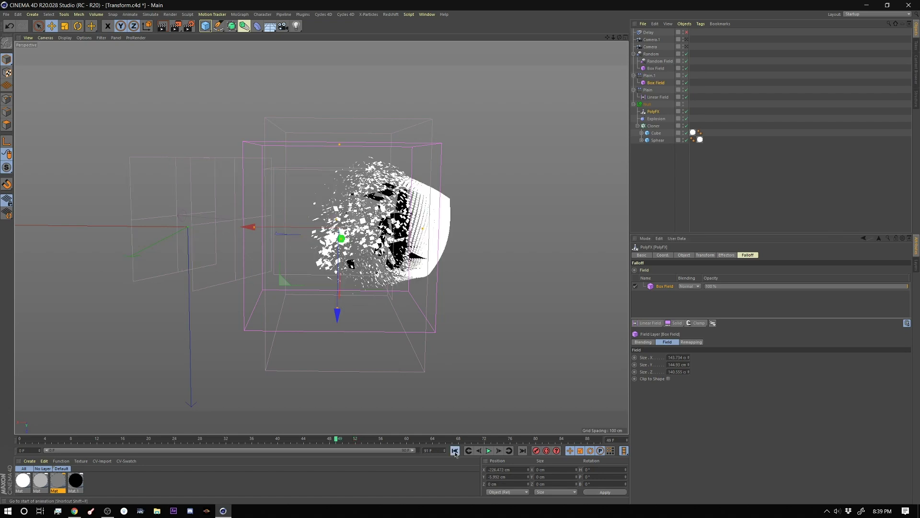
{"action": "left_click", "coordinate": [488, 451]}
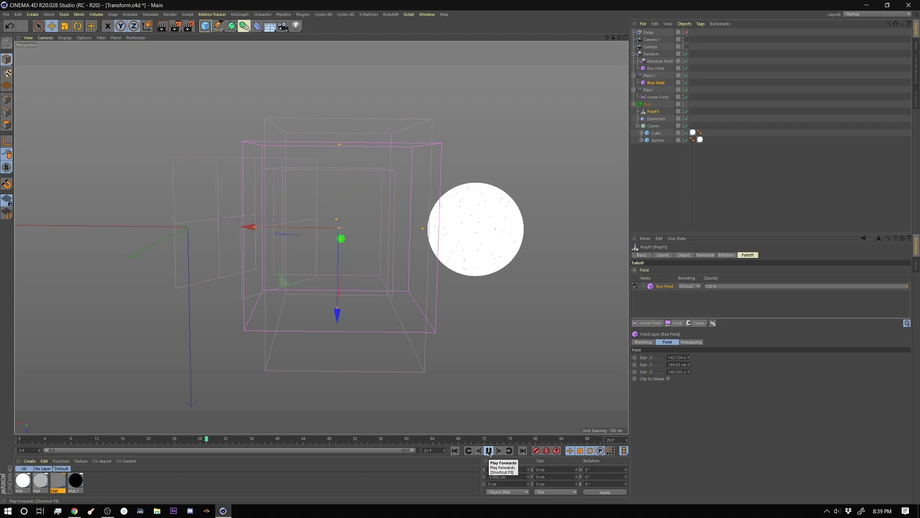
{"action": "left_click", "coordinate": [489, 450]}
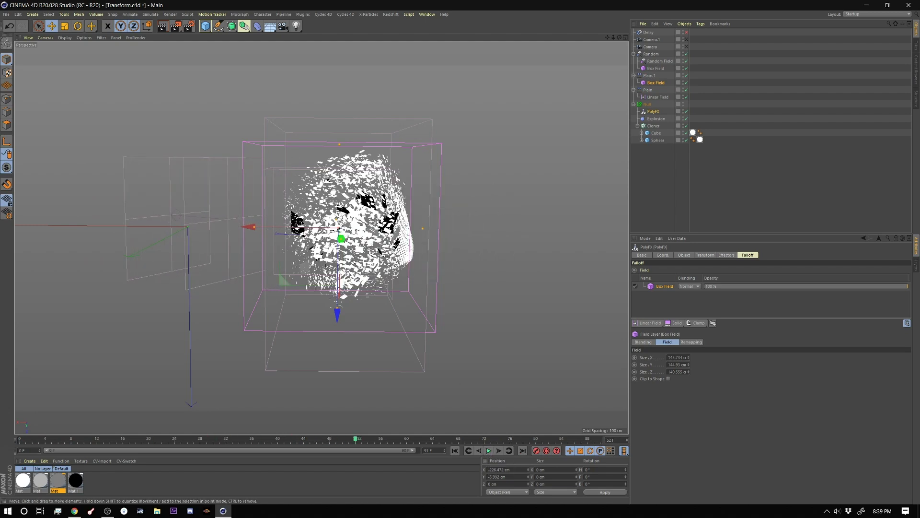
Expand the Cloner's Cube and Sphear hierarchies and view the white Mat's Luminance settings.
{"action": "left_click", "coordinate": [642, 140], "text": "ctrl"}
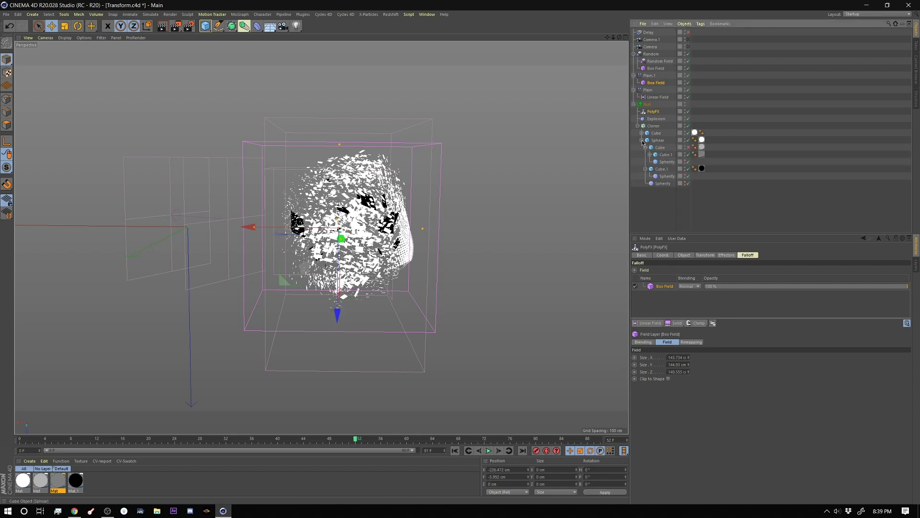
{"action": "left_click_drag", "start_coordinate": [713, 234], "coordinate": [714, 331]}
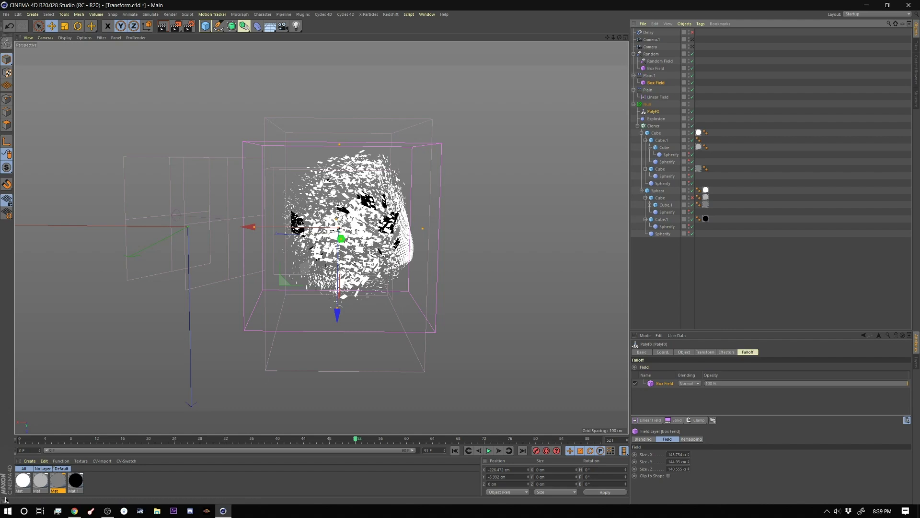
{"action": "double_click", "coordinate": [58, 483]}
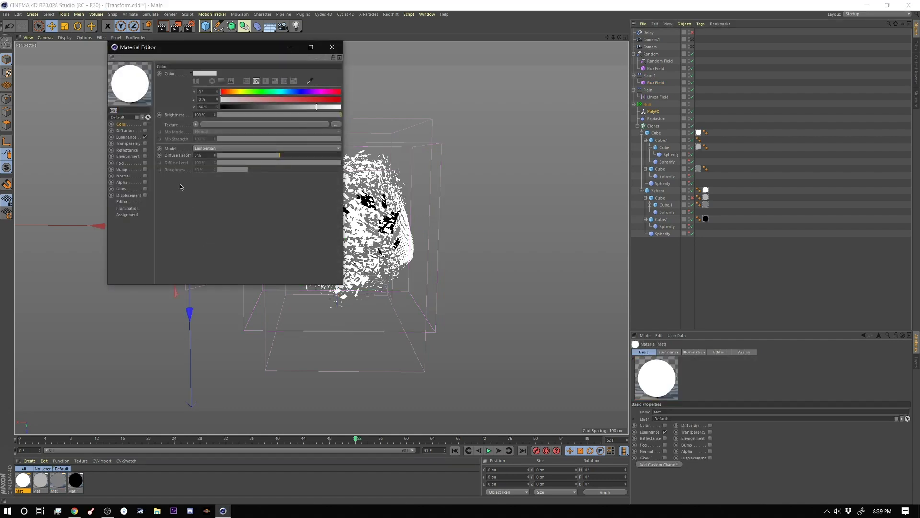
{"action": "left_click", "coordinate": [126, 137]}
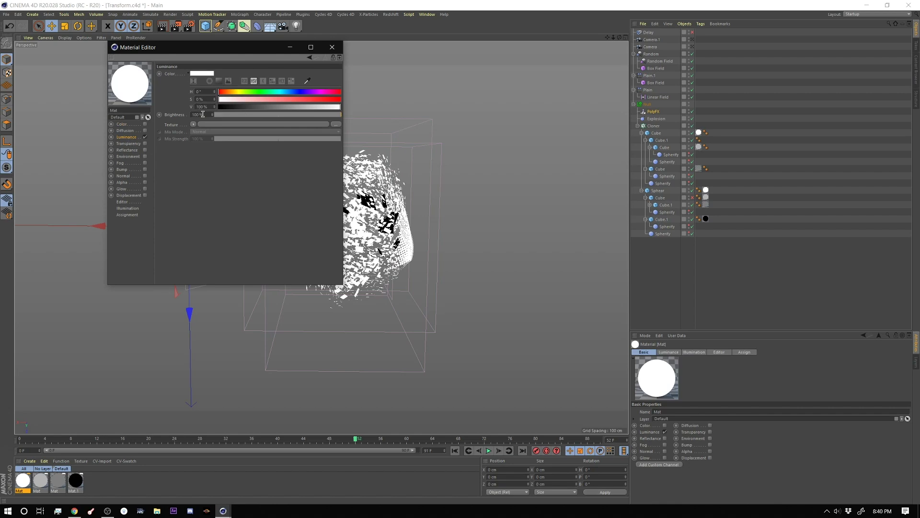
Compare the grey and black Mat.1 materials, return to Mat, and select Camera.1.
{"action": "left_click", "coordinate": [40, 483]}
{"action": "left_click", "coordinate": [207, 106]}
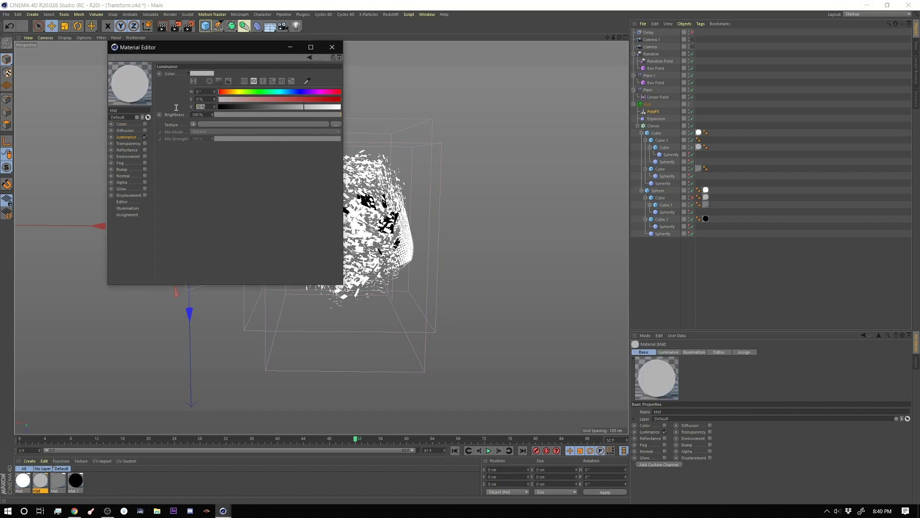
{"action": "left_click", "coordinate": [75, 480]}
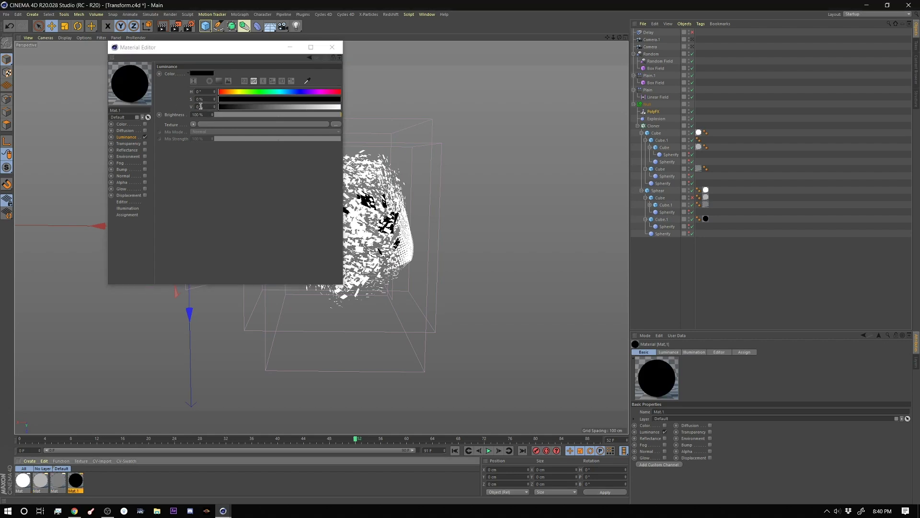
{"action": "key", "text": "ctrl+z"}
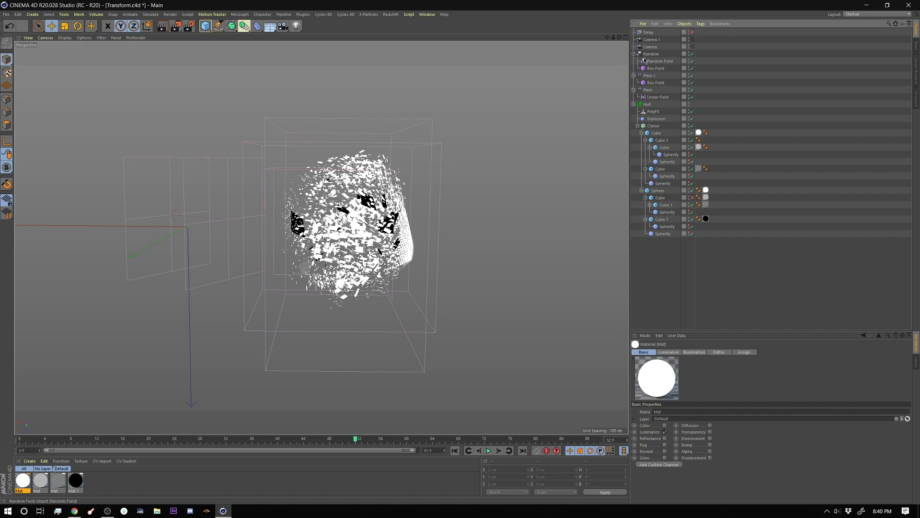
{"action": "left_click", "coordinate": [652, 40]}
Look through Camera.1 and jump to frame 0.
{"action": "left_click", "coordinate": [692, 40]}
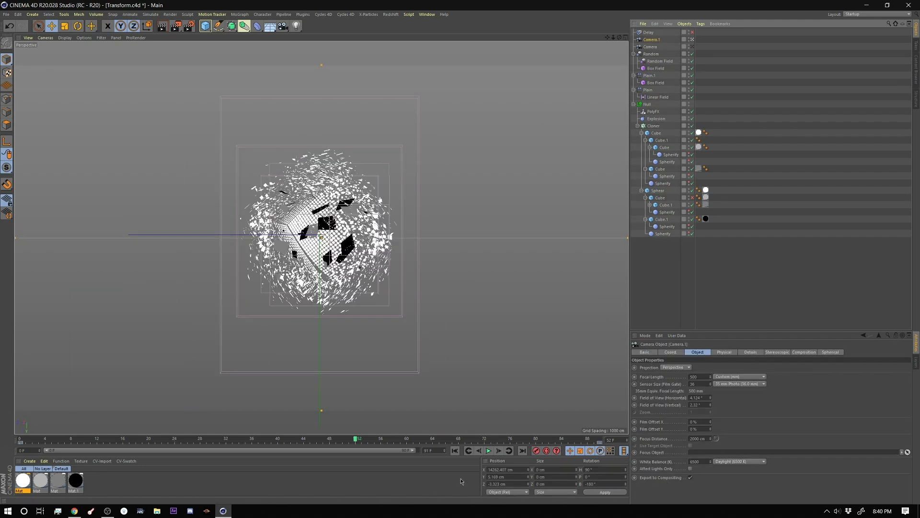
{"action": "left_click", "coordinate": [453, 450]}
{"action": "left_click", "coordinate": [573, 95]}
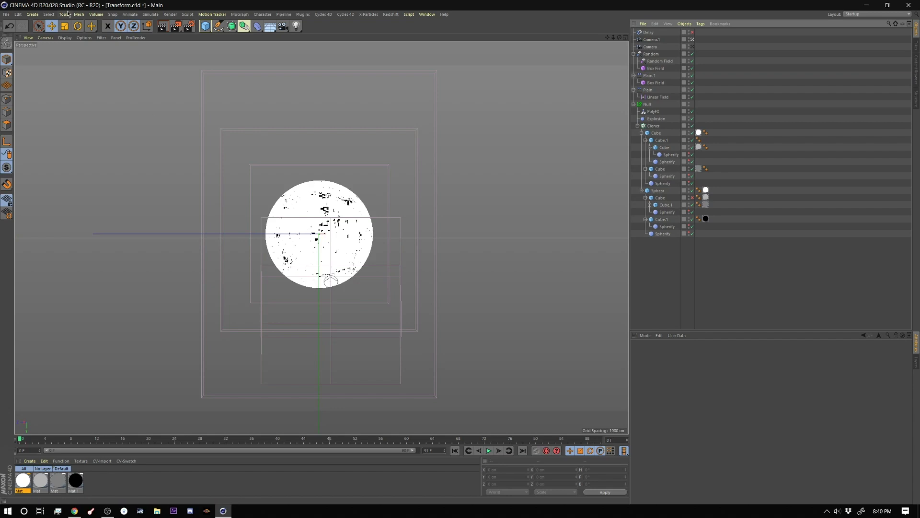
Filter the viewport to show only generator objects, leaving the white sphere.
{"action": "left_click", "coordinate": [101, 38]}
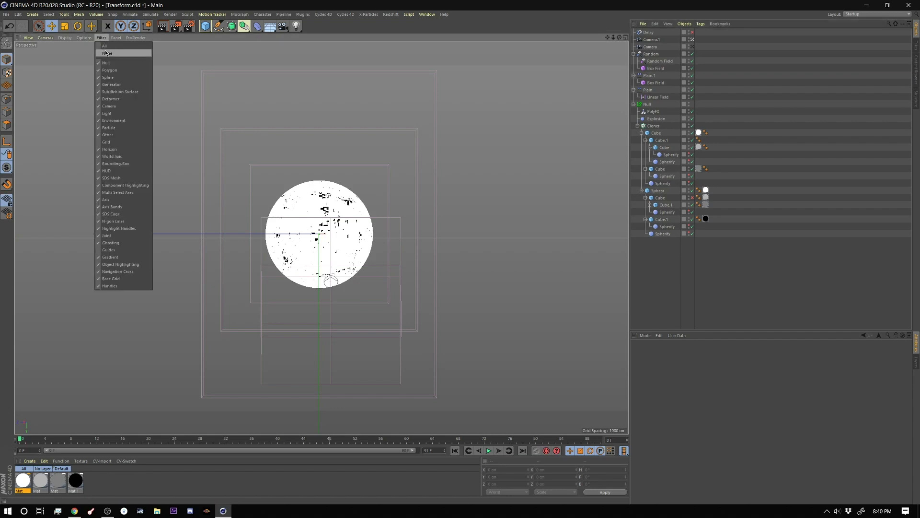
{"action": "left_click", "coordinate": [106, 53]}
{"action": "left_click", "coordinate": [101, 38]}
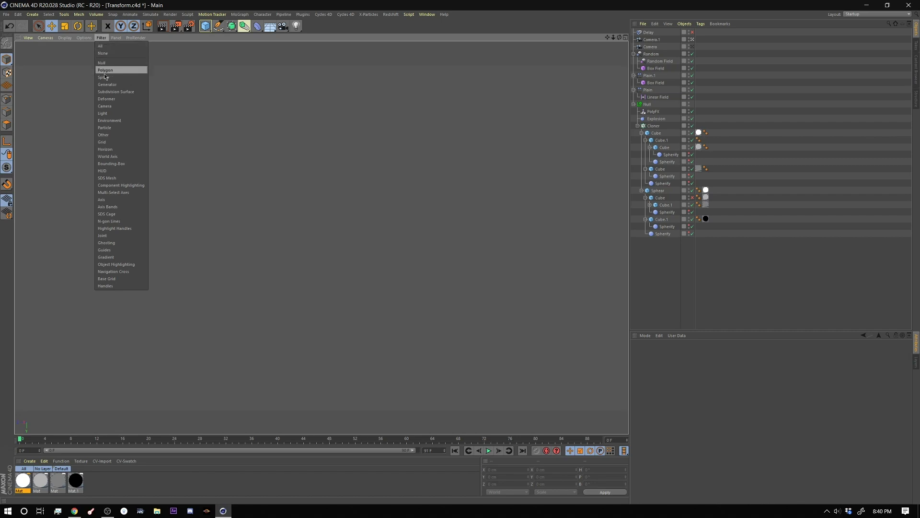
{"action": "left_click", "coordinate": [109, 89]}
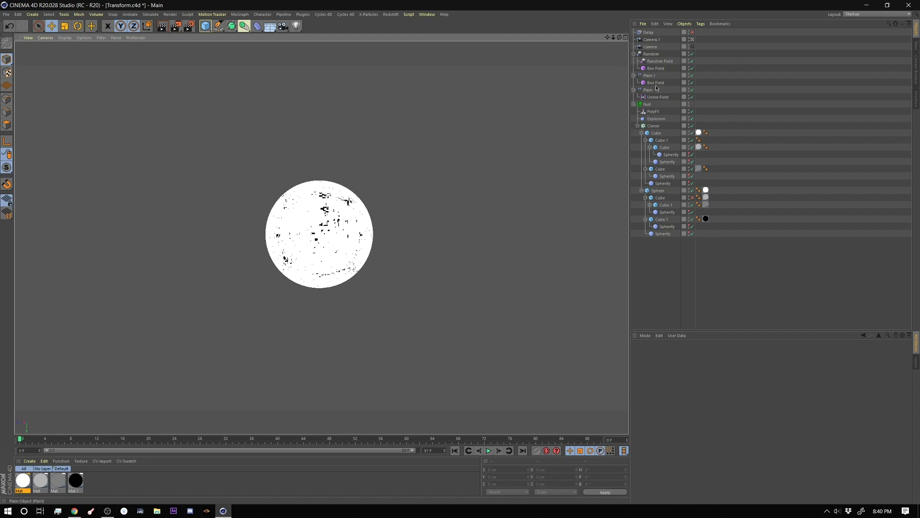
Set Camera.1's Near Clipping to 0 cm, after briefly trying 10 cm.
{"action": "left_click", "coordinate": [651, 39]}
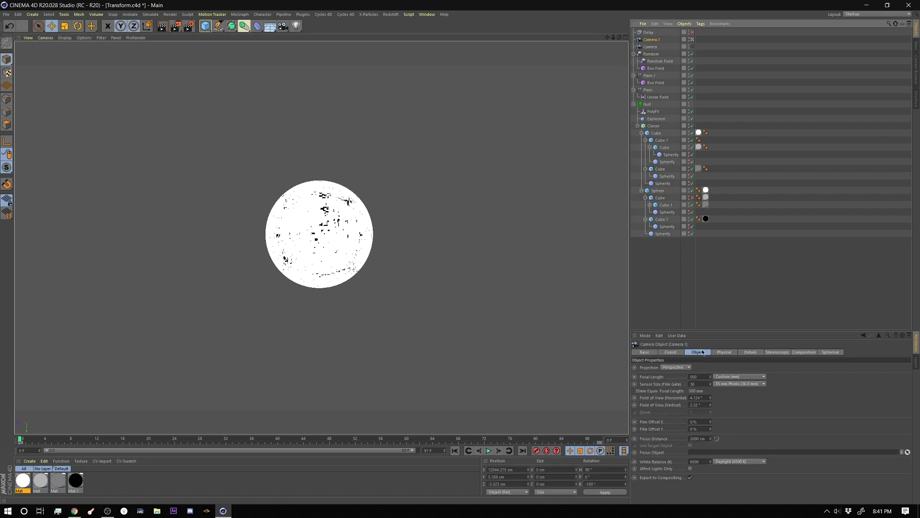
{"action": "left_click", "coordinate": [702, 376]}
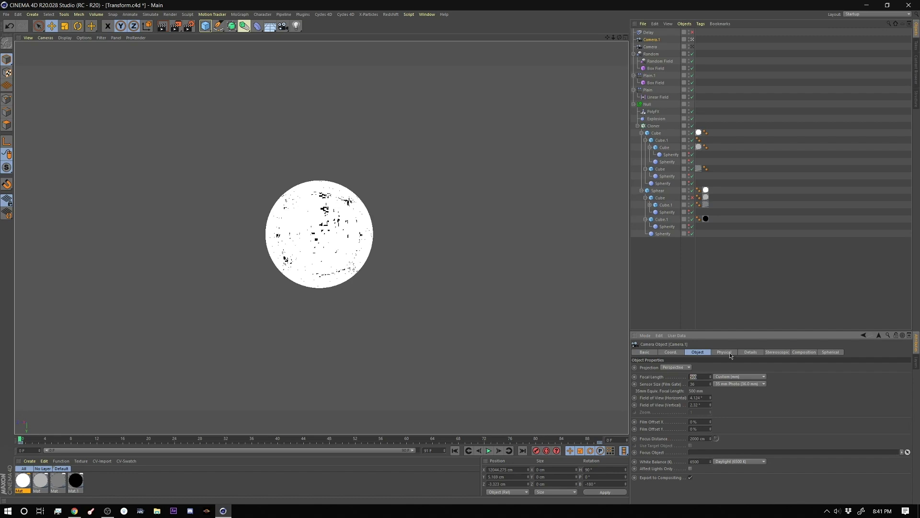
{"action": "left_click", "coordinate": [751, 353]}
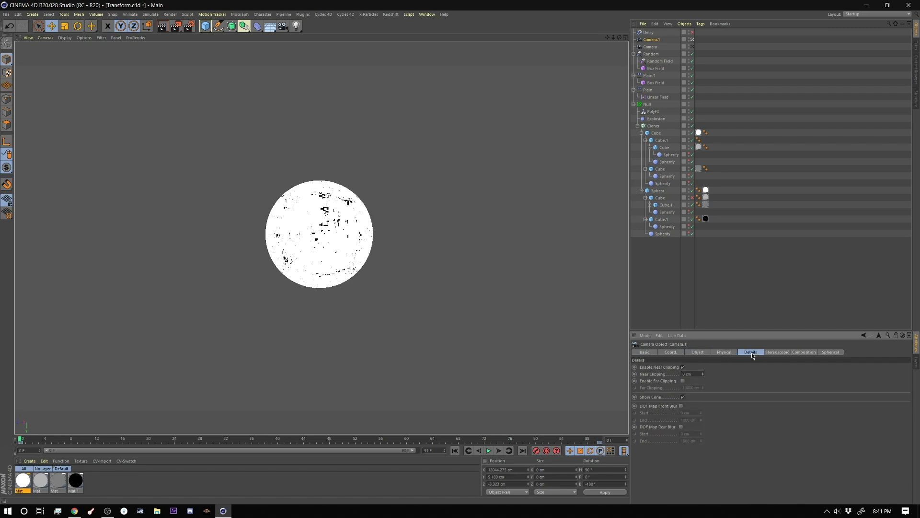
{"action": "left_click", "coordinate": [698, 374]}
{"action": "type", "text": "10"}
{"action": "key", "text": "Return"}
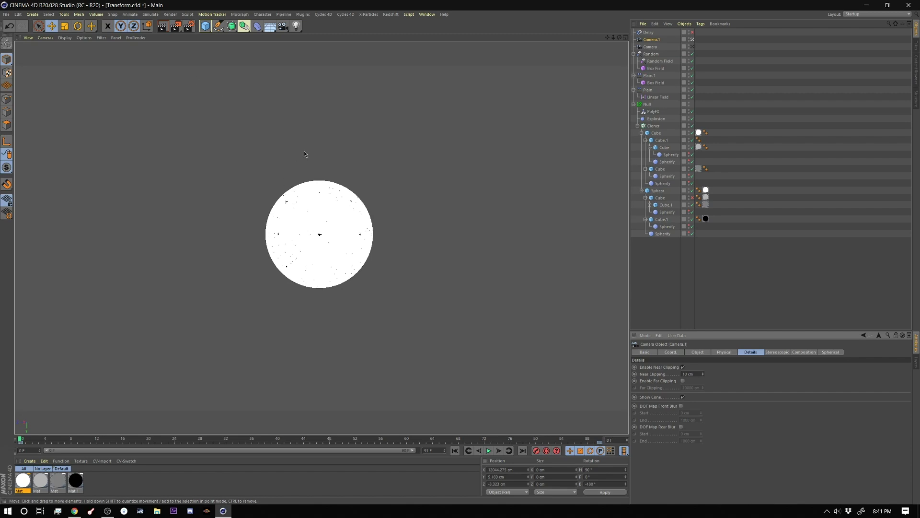
{"action": "left_click", "coordinate": [690, 373]}
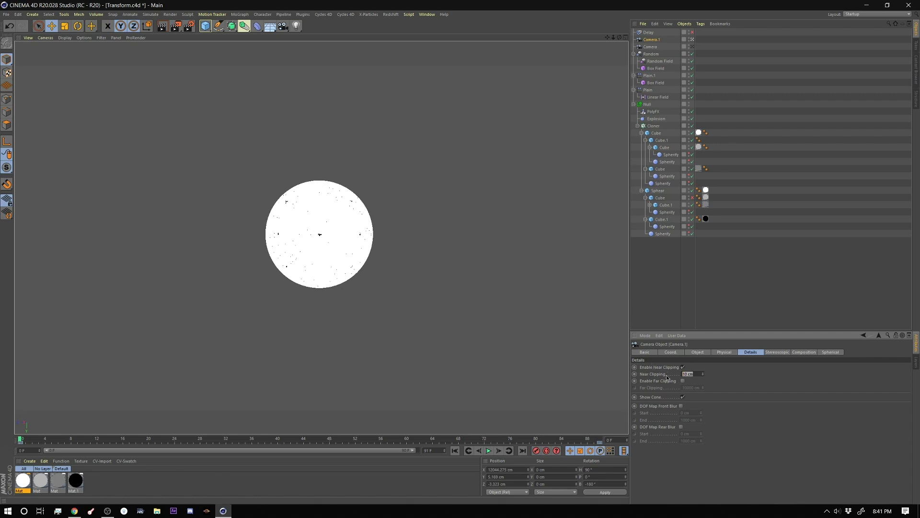
{"action": "type", "text": "0"}
{"action": "key", "text": "Return"}
Preview the glitch animation, return to frame 0 and render the viewport.
{"action": "left_click", "coordinate": [488, 450]}
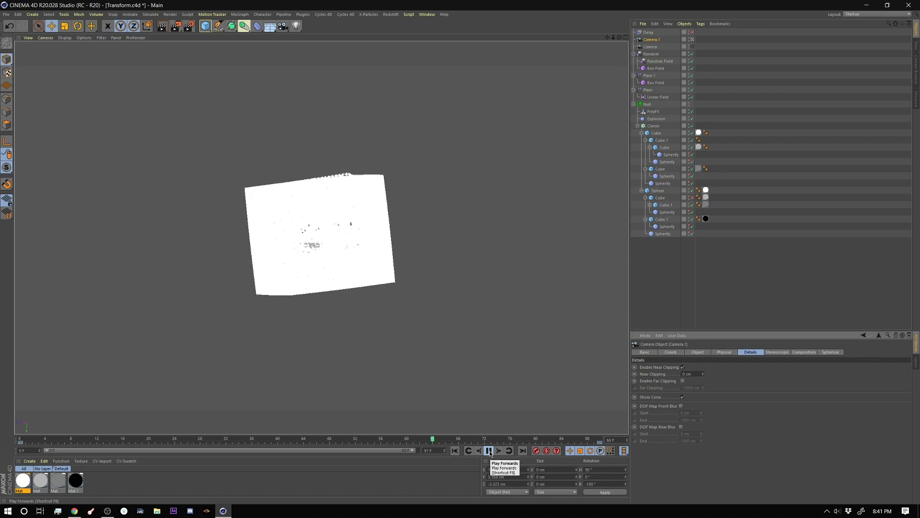
{"action": "left_click", "coordinate": [489, 450]}
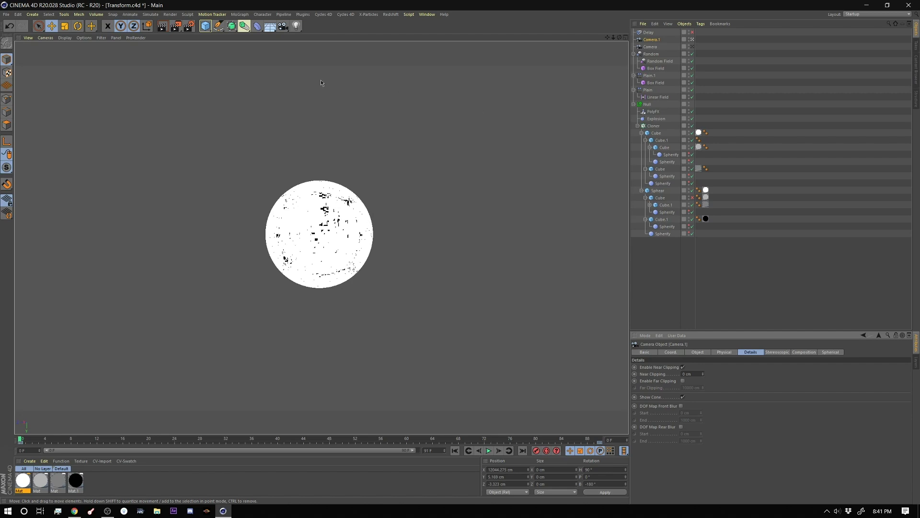
{"action": "key", "text": "ctrl+r"}
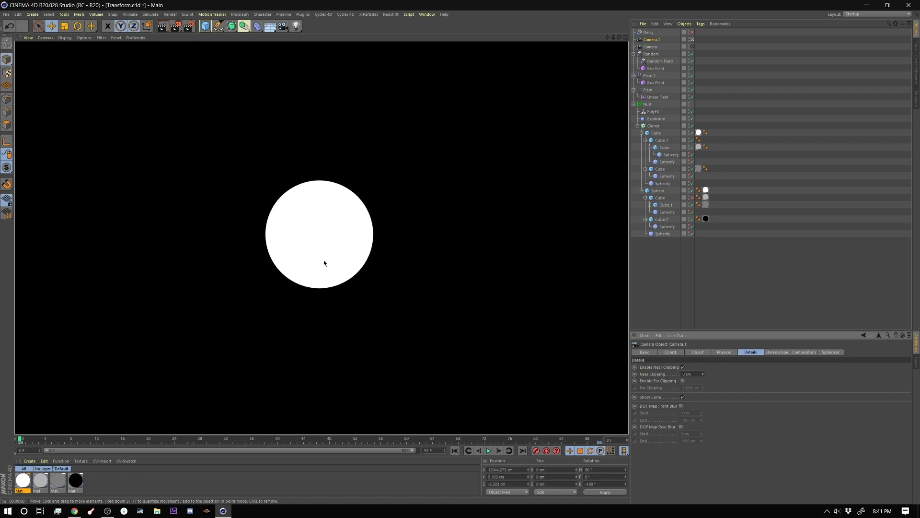
Set the renderer to Hardware OpenGL in Render Settings.
{"action": "left_click", "coordinate": [189, 26]}
{"action": "left_click_drag", "start_coordinate": [261, 18], "coordinate": [572, 261]}
{"action": "left_click", "coordinate": [555, 279]}
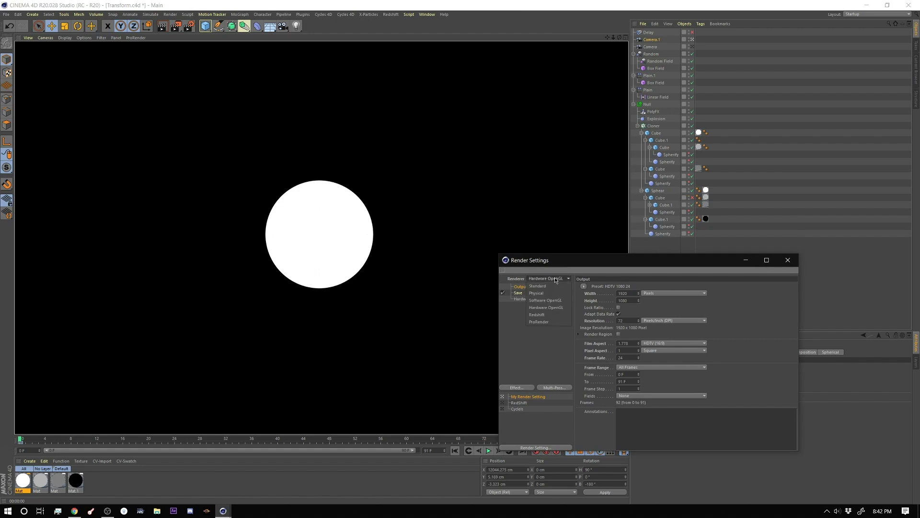
{"action": "left_click", "coordinate": [558, 308]}
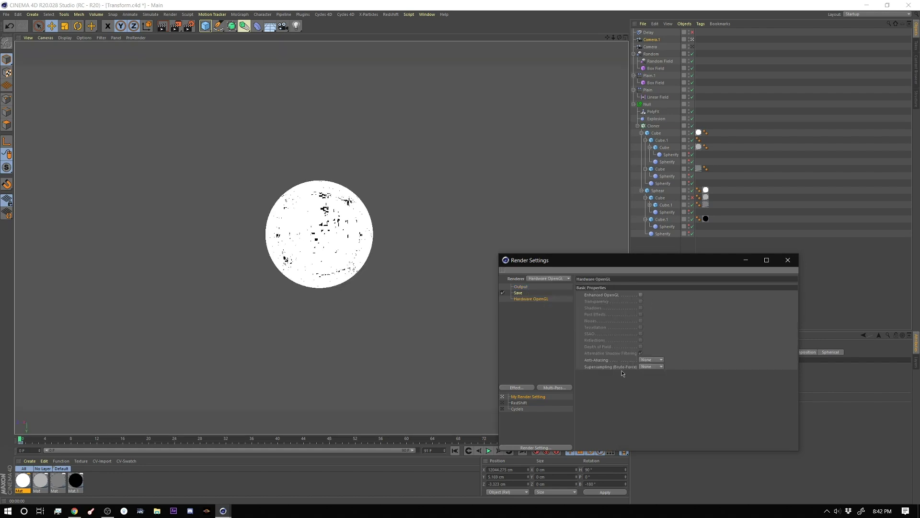
Append 3 to the saved output file name, making it test3.
{"action": "left_click", "coordinate": [519, 293]}
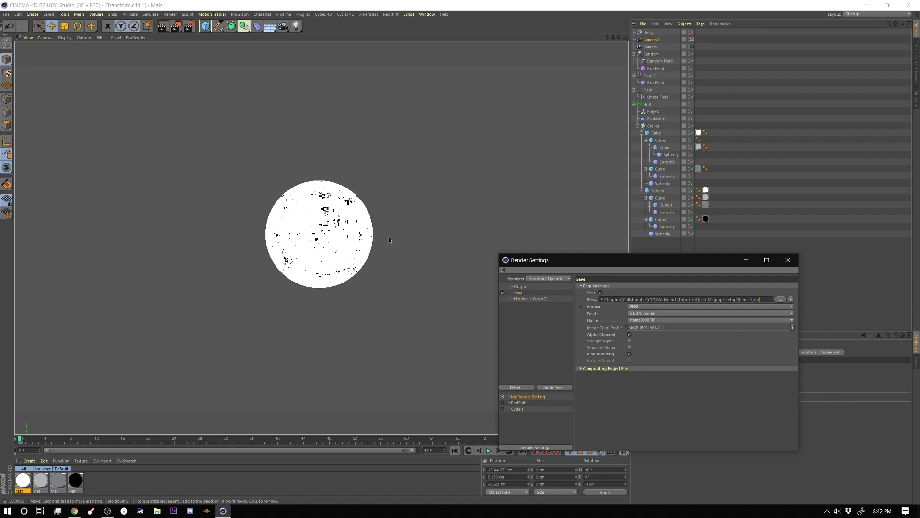
{"action": "type", "text": "3"}
{"action": "left_click", "coordinate": [788, 260]}
Render the full animation to the Picture Viewer, play it back, then close the viewer.
{"action": "key", "text": "shift+r"}
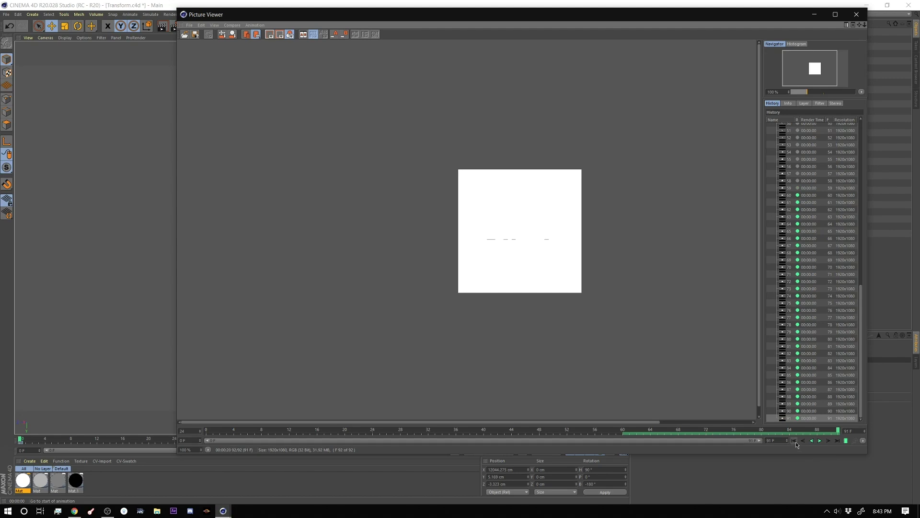
{"action": "left_click", "coordinate": [820, 441]}
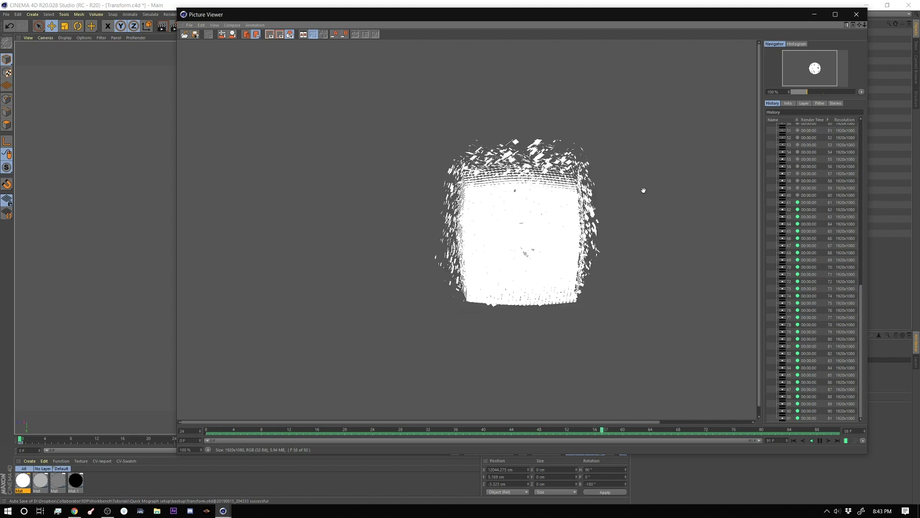
{"action": "key", "text": "alt+F4"}
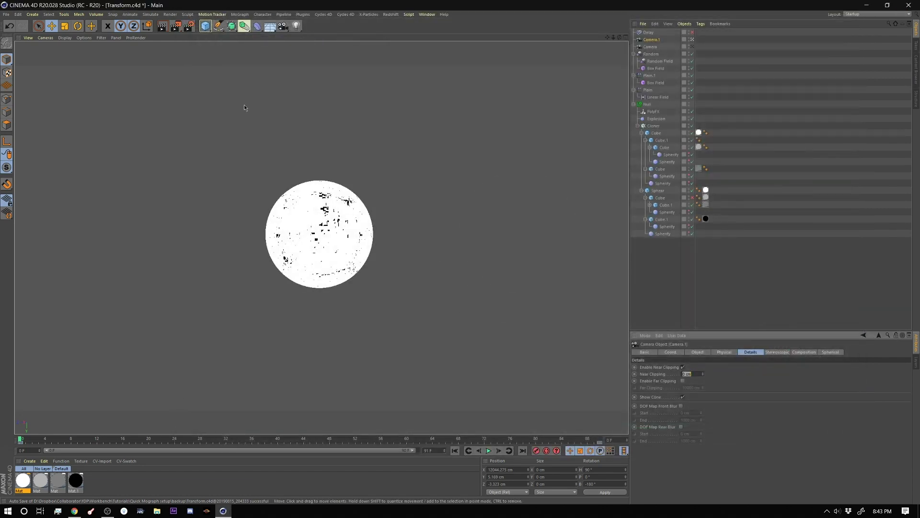
Open Transform02.c4d, rewind to frame 0, and view the cloned Cube's coordinates.
{"action": "left_click", "coordinate": [7, 15]}
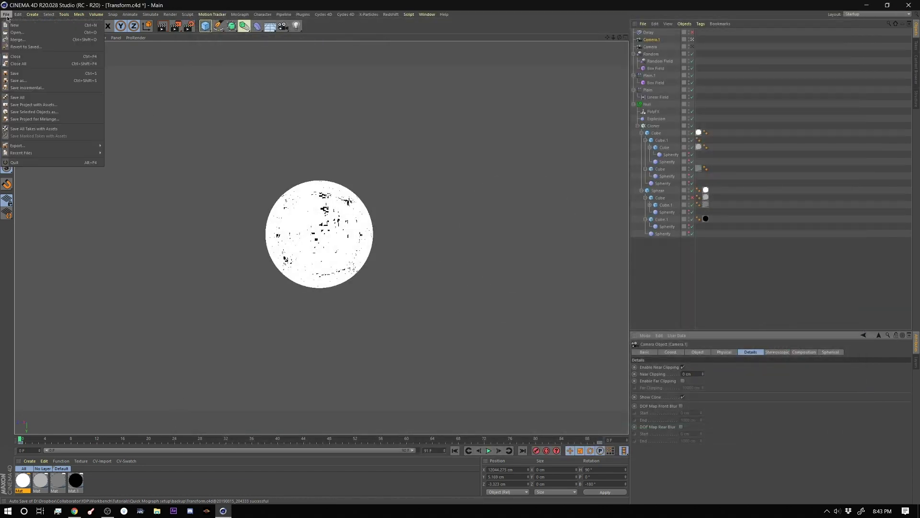
{"action": "key", "text": "Escape"}
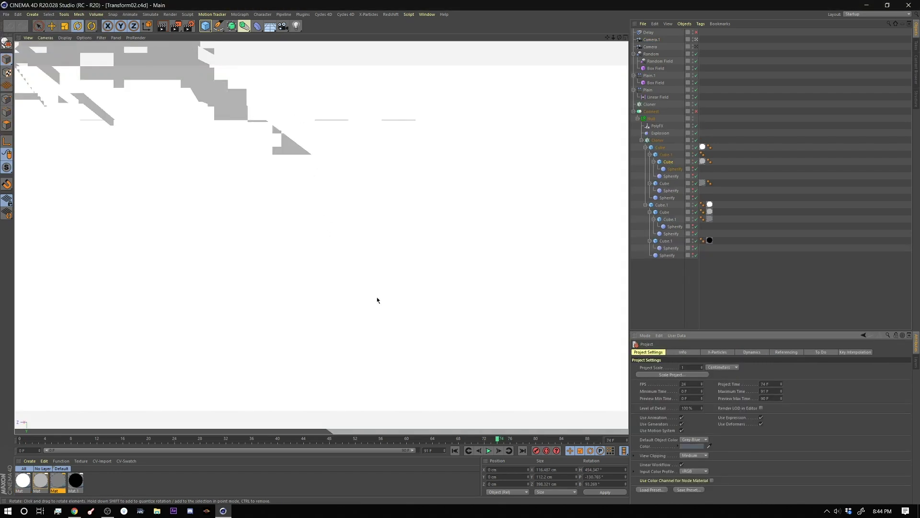
{"action": "left_click", "coordinate": [455, 450]}
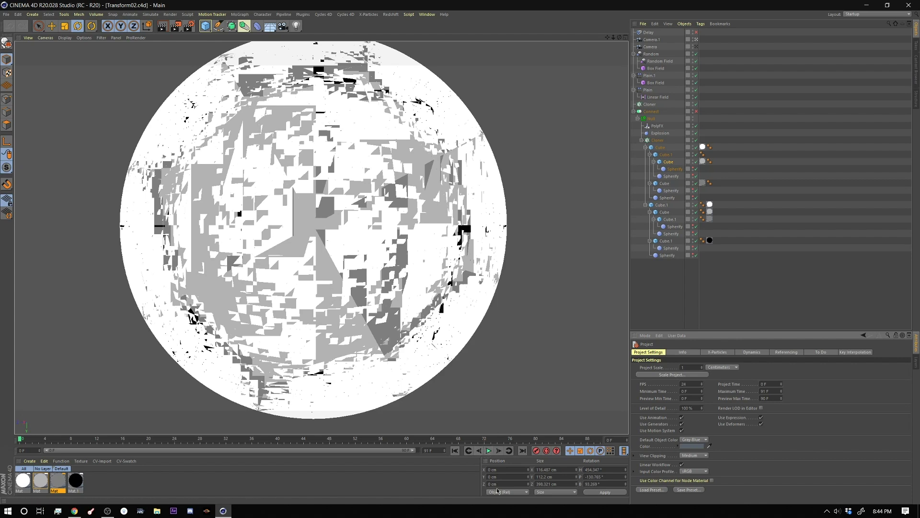
{"action": "left_click", "coordinate": [668, 163]}
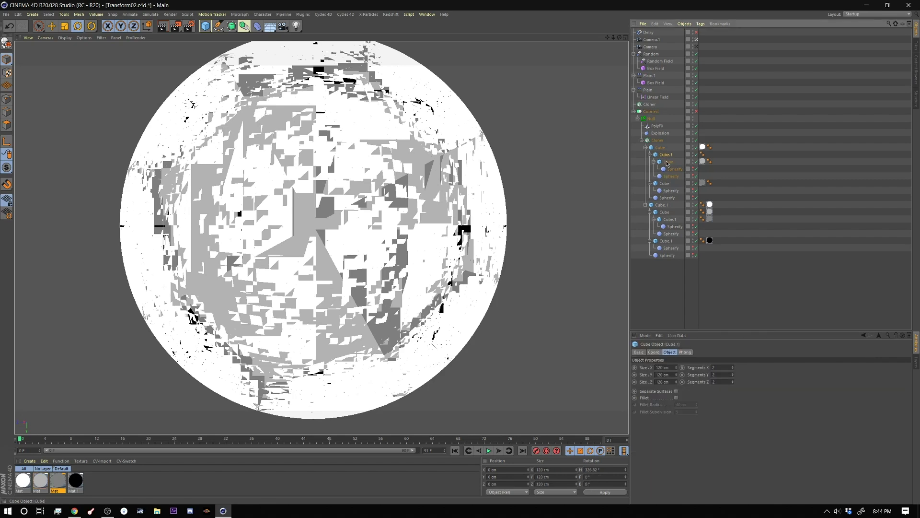
{"action": "left_click", "coordinate": [657, 352]}
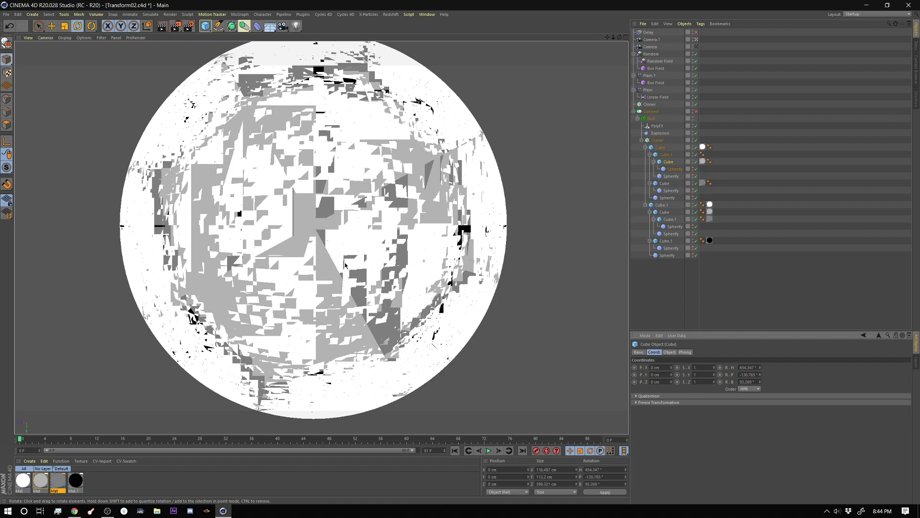
Check Camera.1's focal length and clipping settings, then play part of the animation.
{"action": "left_click", "coordinate": [652, 39]}
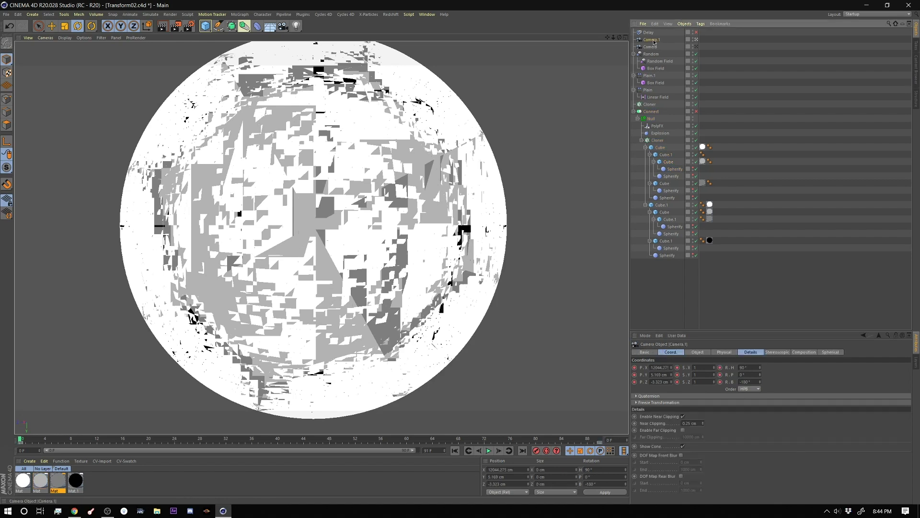
{"action": "left_click", "coordinate": [698, 352]}
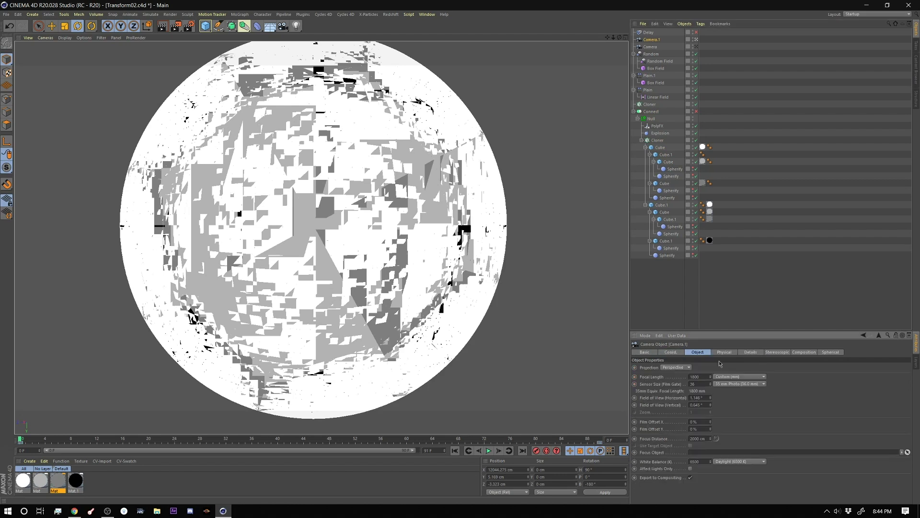
{"action": "double_click", "coordinate": [694, 377]}
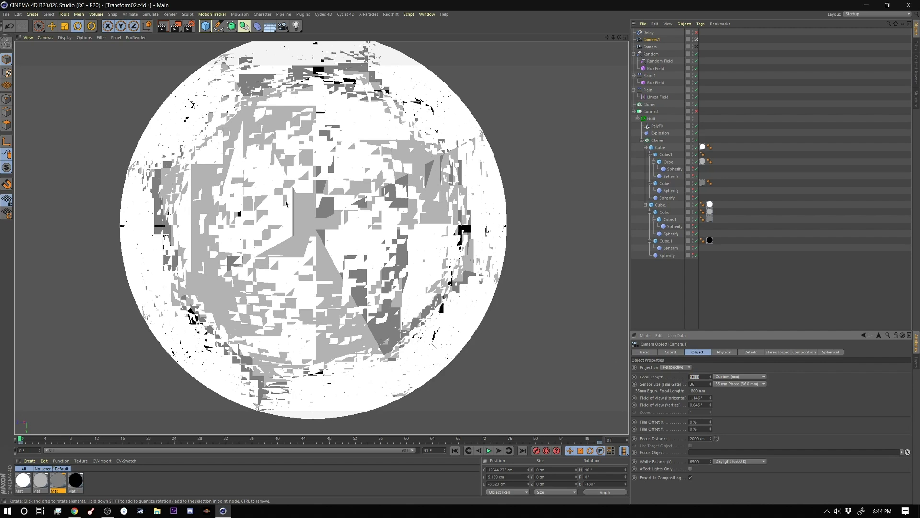
{"action": "left_click", "coordinate": [750, 352]}
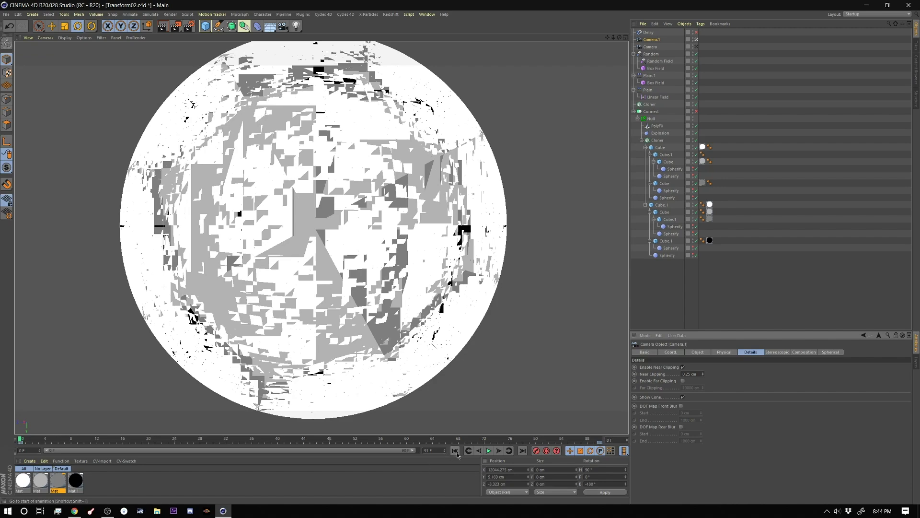
{"action": "left_click", "coordinate": [488, 451]}
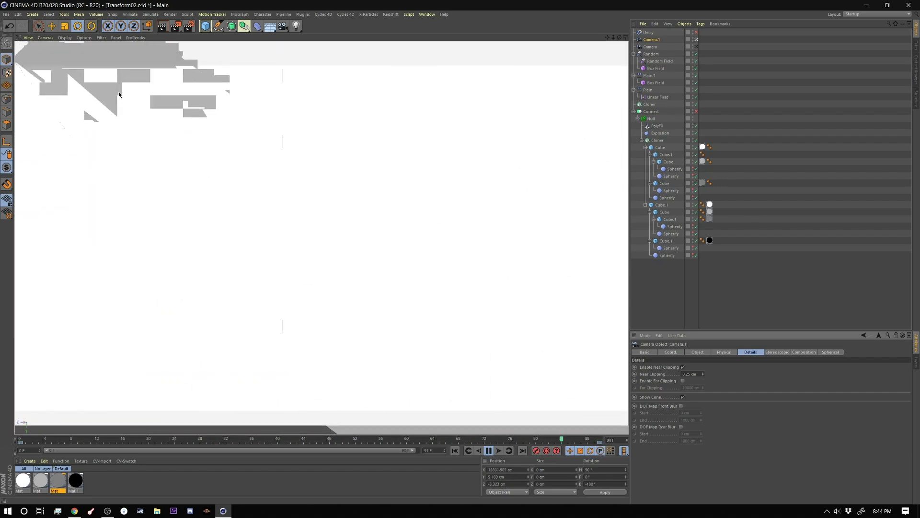
{"action": "left_click", "coordinate": [355, 439]}
Scrub to frame 77 and set the viewport filter to show all elements.
{"action": "left_click_drag", "start_coordinate": [361, 443], "coordinate": [542, 444]}
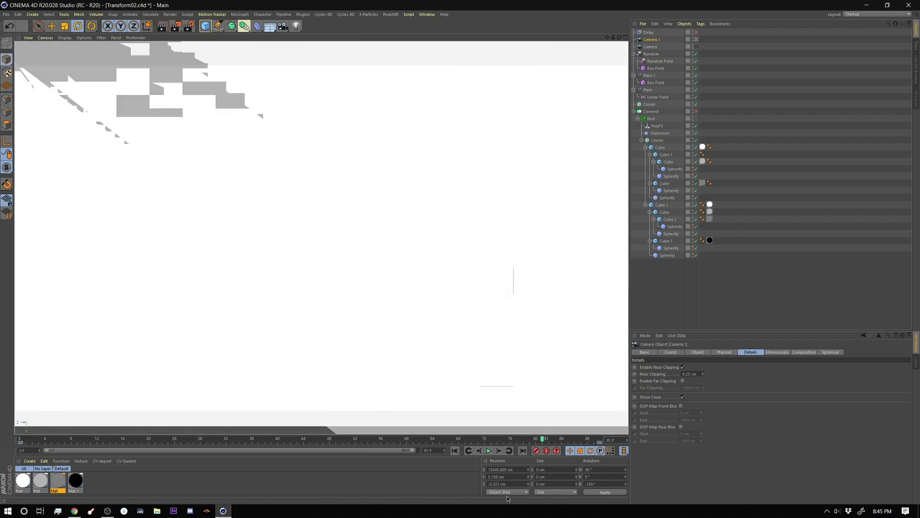
{"action": "left_click", "coordinate": [670, 219]}
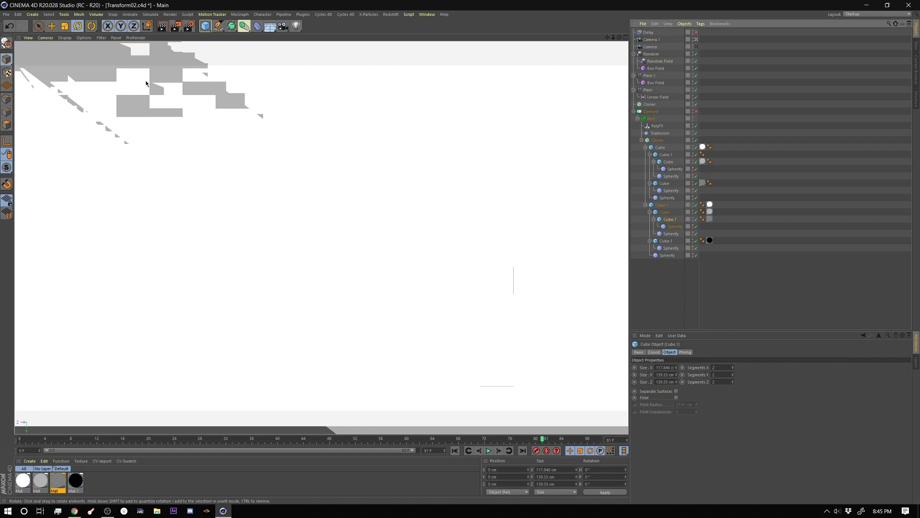
{"action": "left_click", "coordinate": [101, 37]}
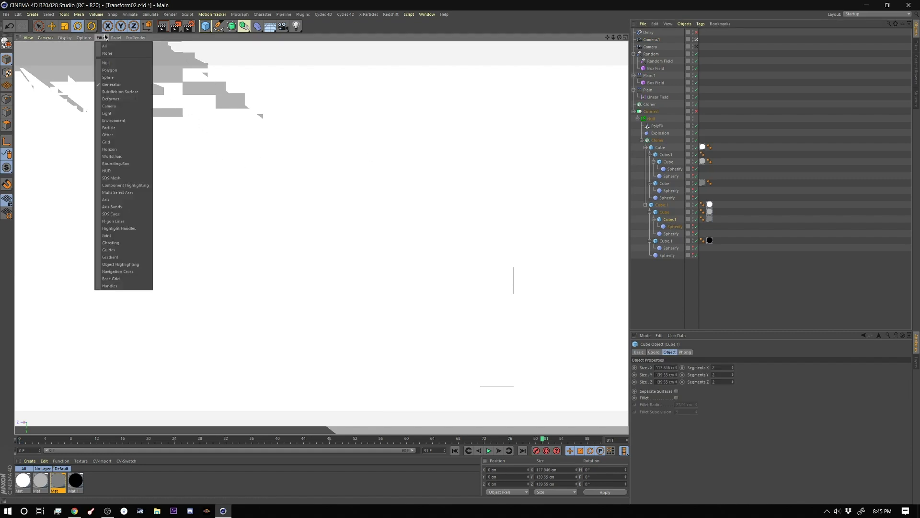
{"action": "left_click", "coordinate": [109, 48]}
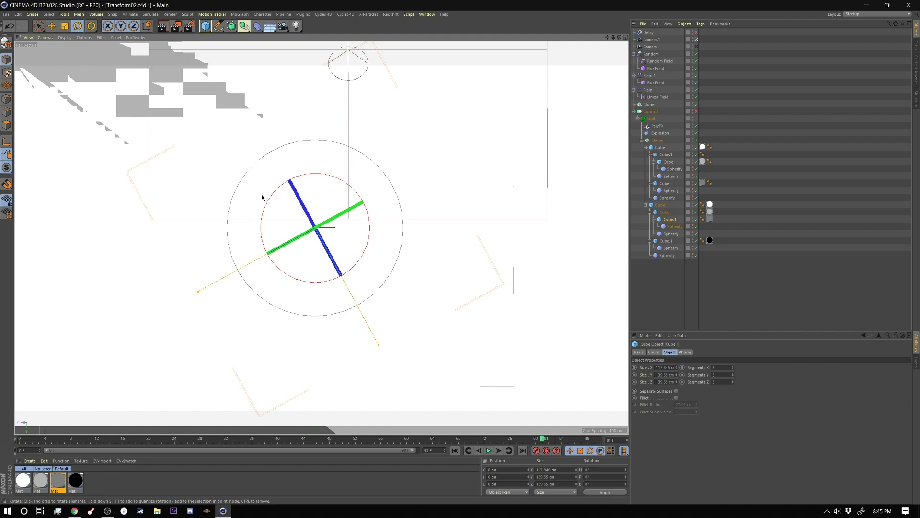
Rotate the Cloner's Cube to about 431.9° H, -89.2° P, 76.1° B and replay from start.
{"action": "left_click", "coordinate": [672, 159]}
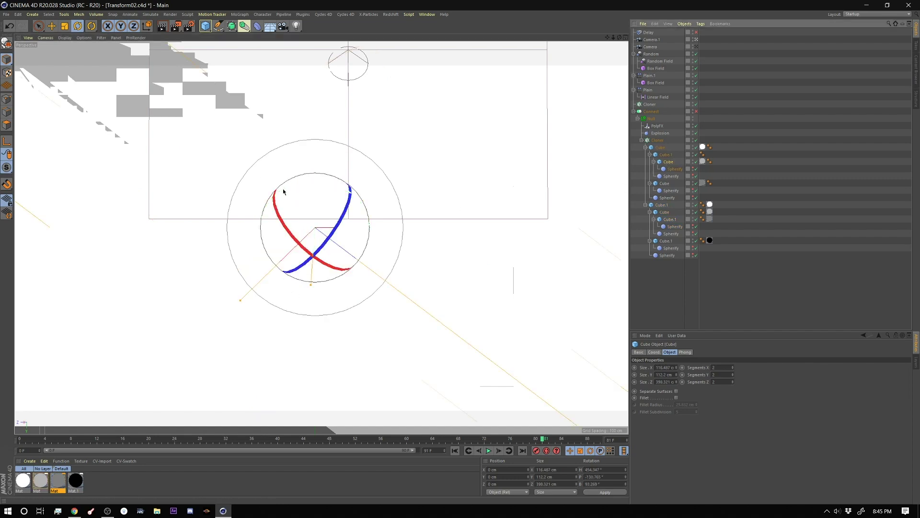
{"action": "left_click_drag", "start_coordinate": [309, 183], "coordinate": [274, 185]}
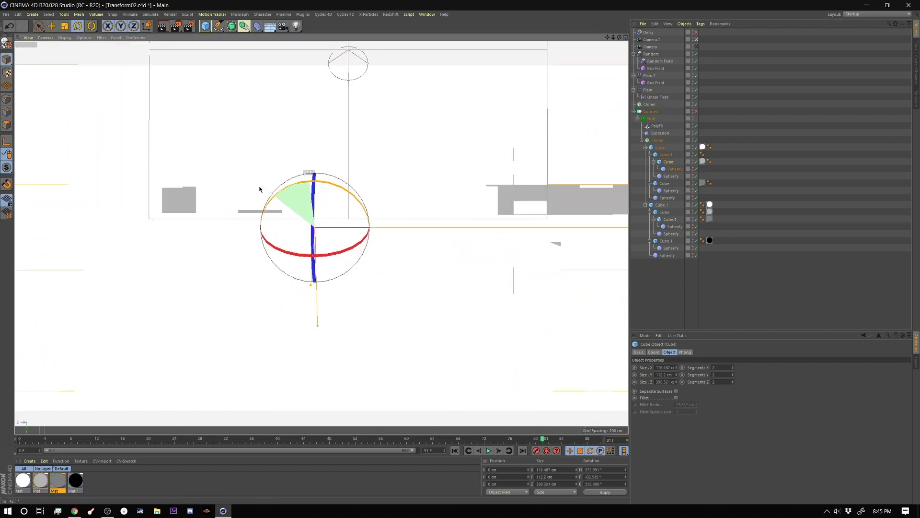
{"action": "left_click_drag", "start_coordinate": [259, 189], "coordinate": [285, 196]}
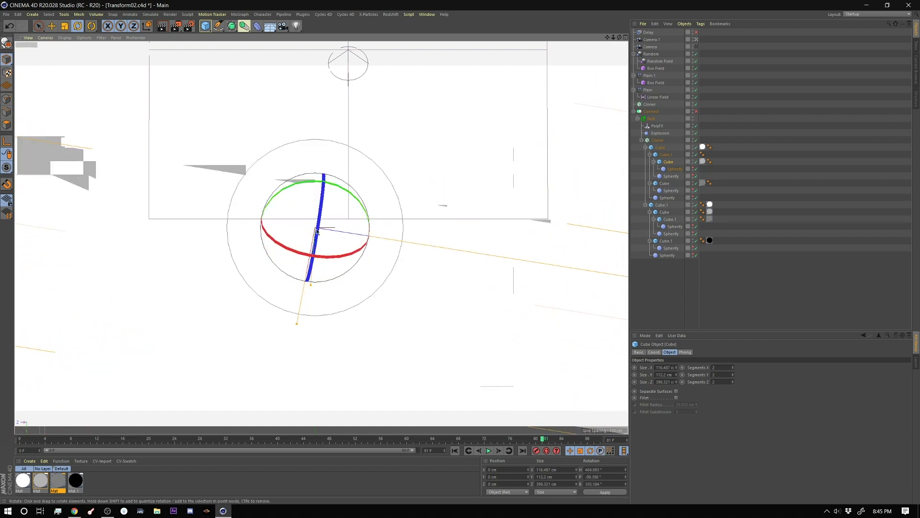
{"action": "left_click_drag", "start_coordinate": [316, 232], "coordinate": [288, 250]}
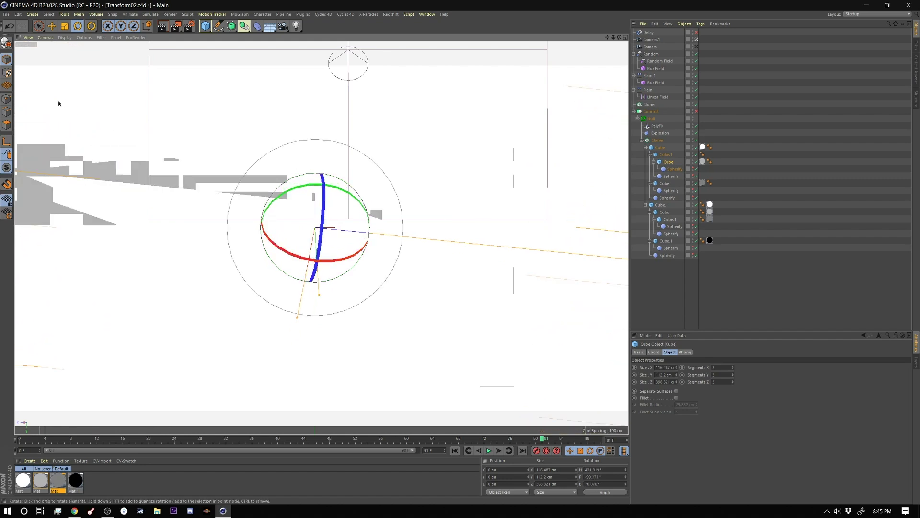
{"action": "left_click", "coordinate": [454, 450]}
{"action": "left_click", "coordinate": [488, 450]}
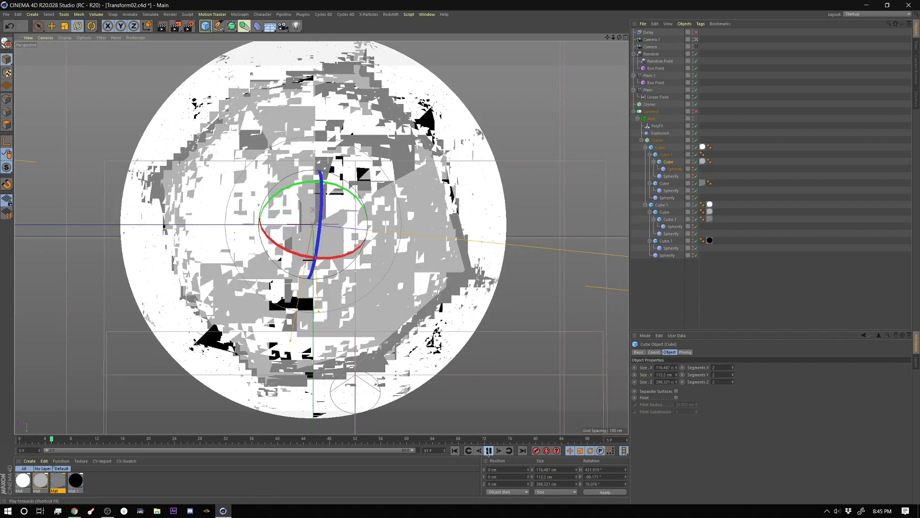